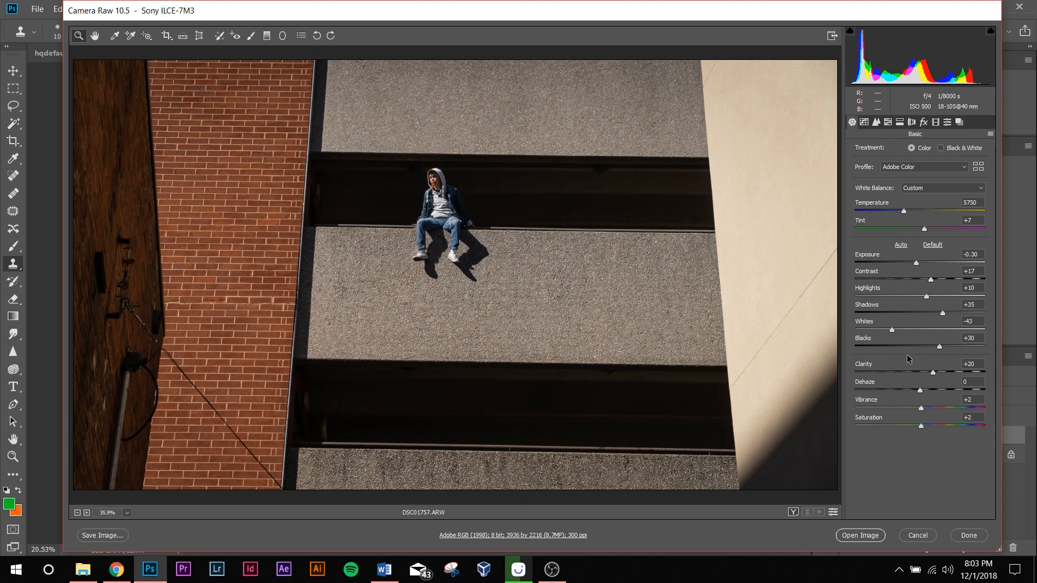
Step: Review the raw photo's sharpening, noise reduction and HSL saturation and hue settings, and open it as a Photoshop document
left_click(875, 122)
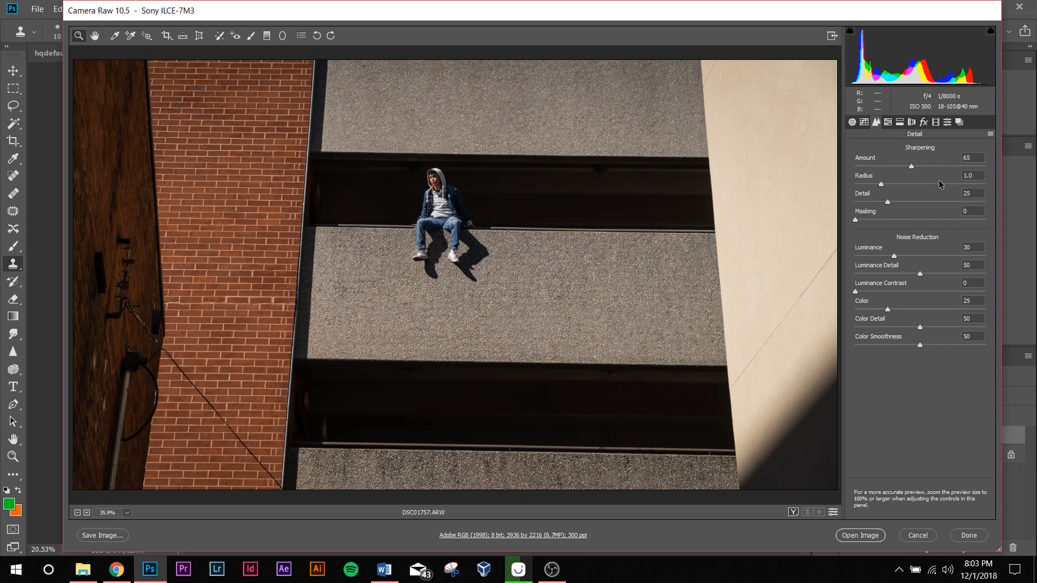
left_click(893, 130)
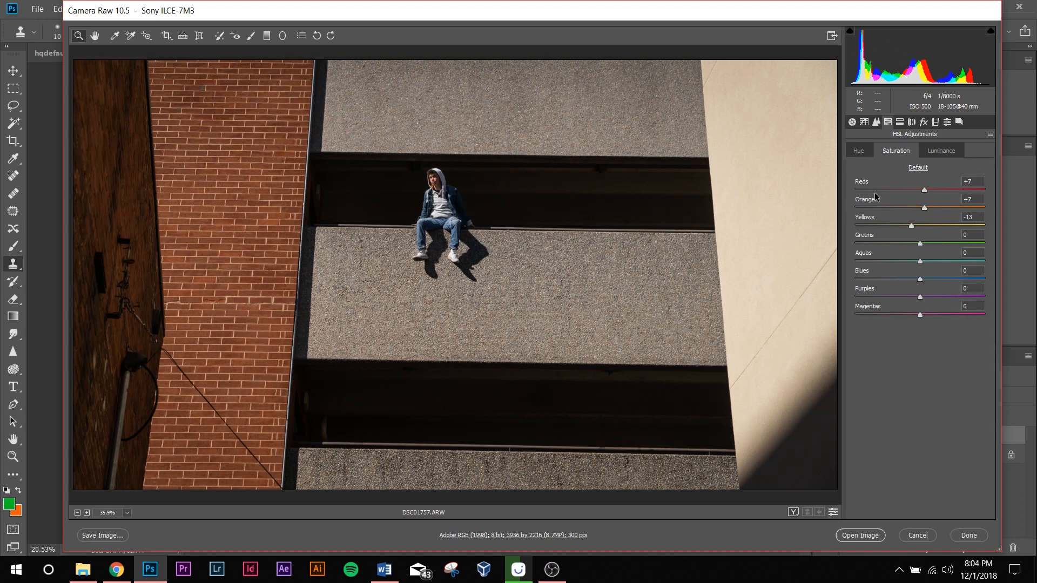
left_click(868, 155)
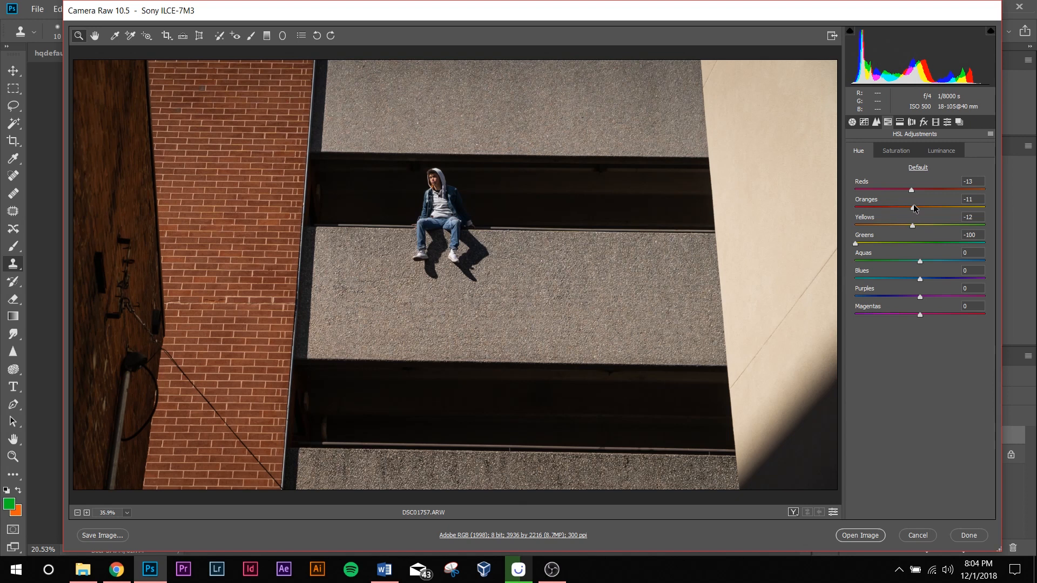
left_click(912, 123)
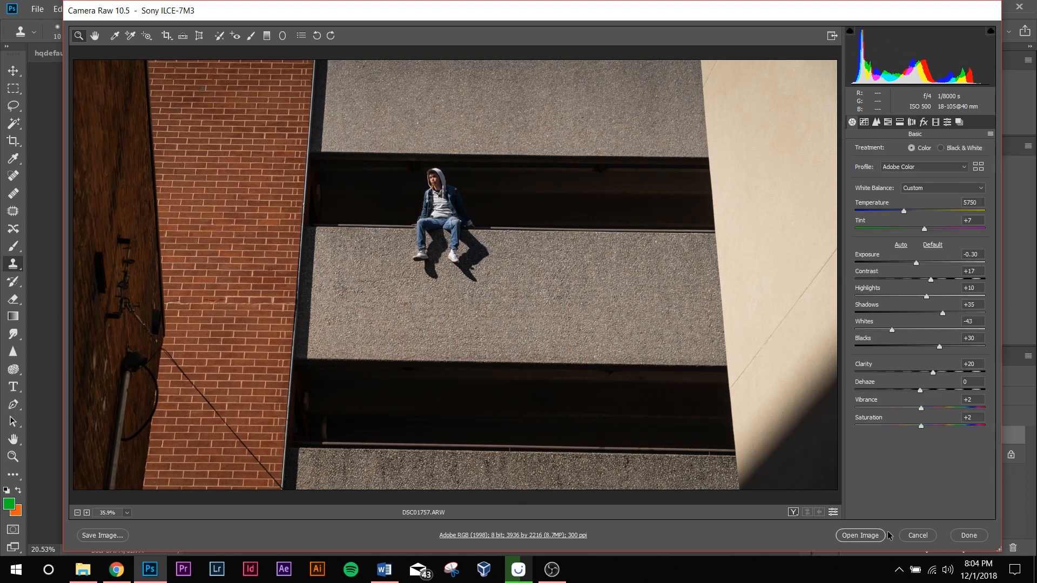
left_click(876, 535)
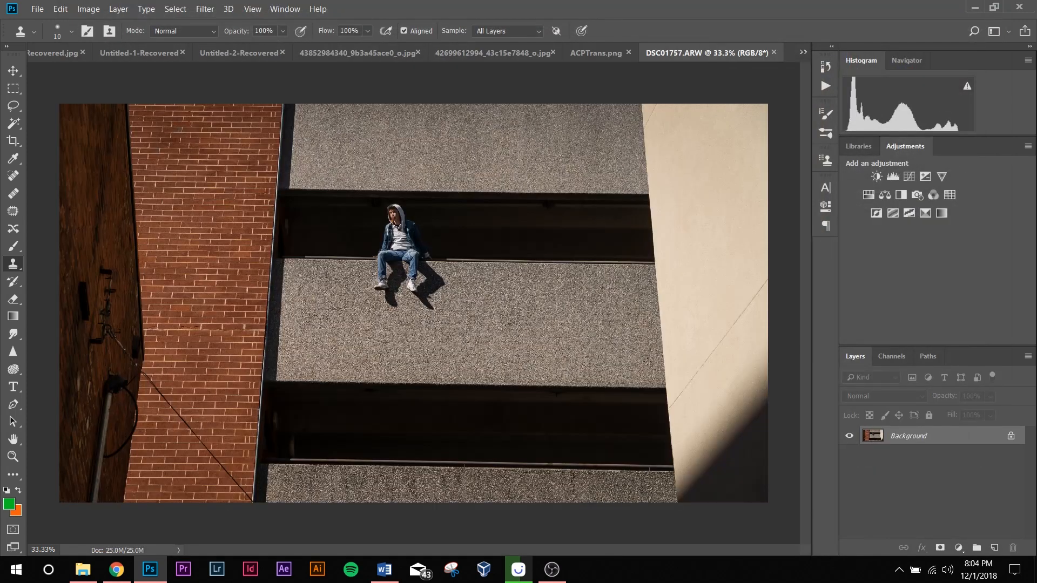
left_click(959, 548)
left_click(871, 495)
left_click(959, 548)
left_click(870, 475)
left_click(959, 548)
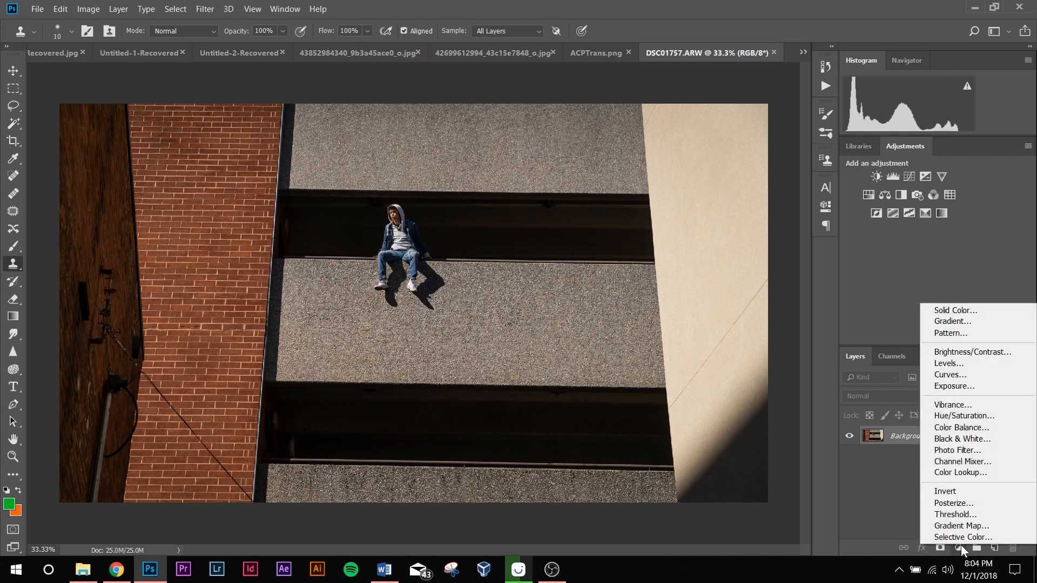
left_click(883, 497)
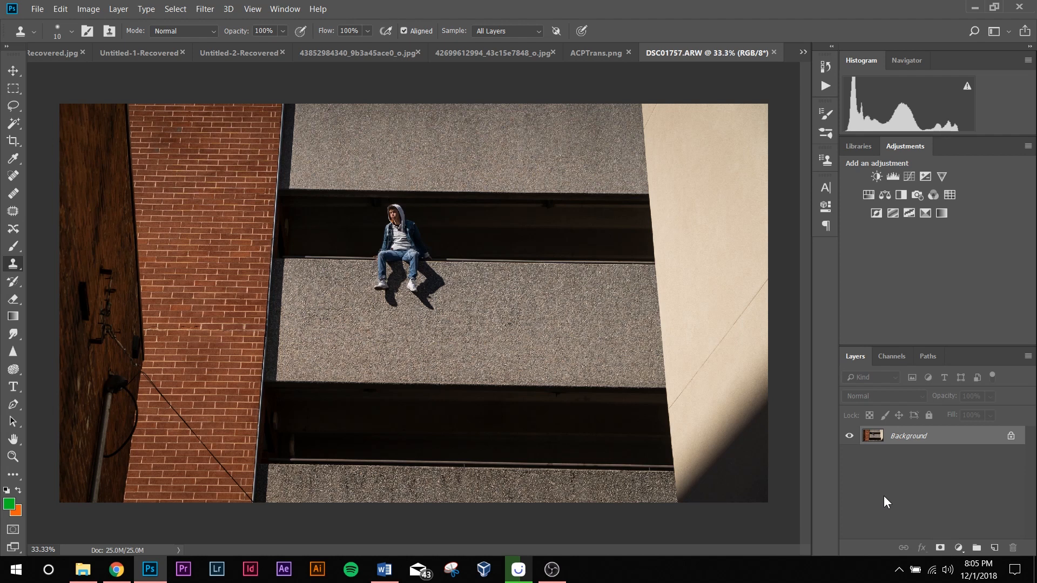
left_click(957, 547)
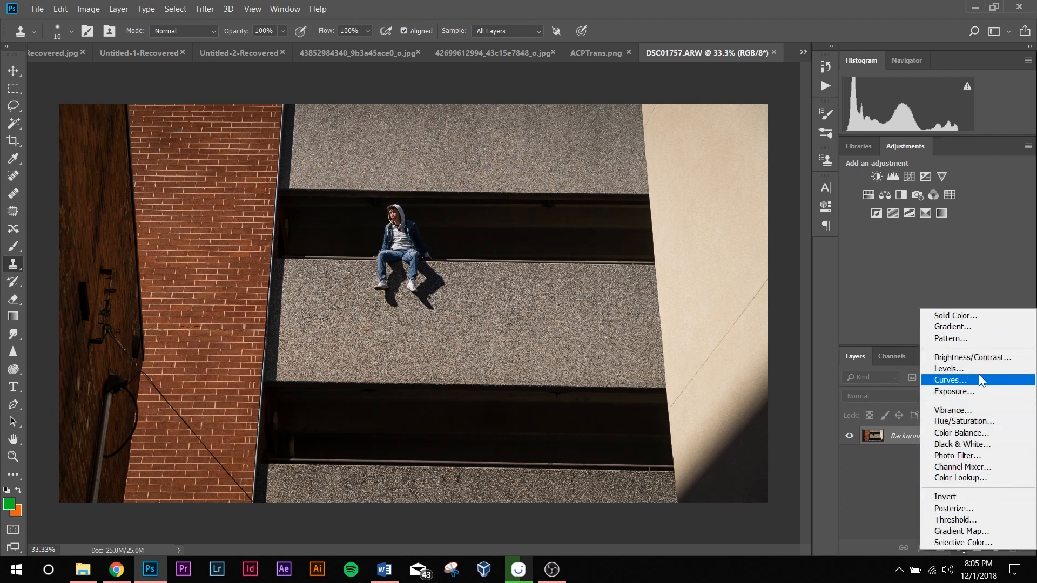
left_click(878, 506)
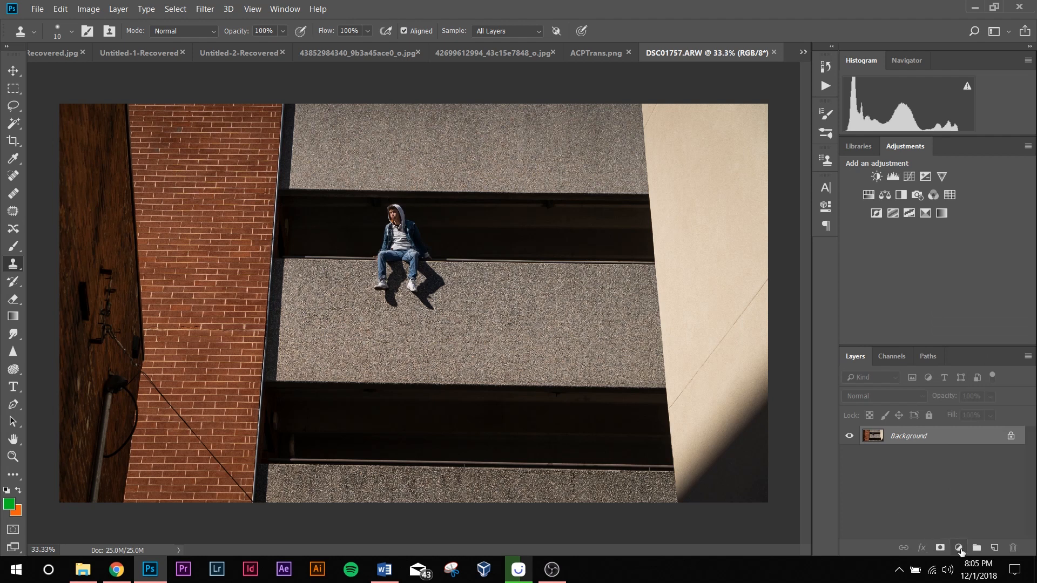
left_click(959, 548)
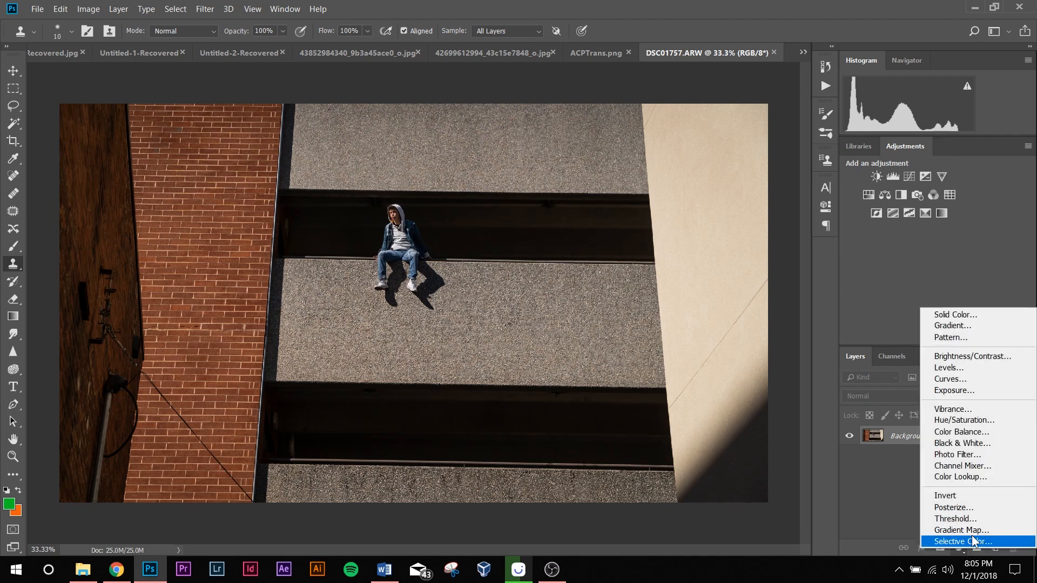
left_click(879, 497)
Step: Add a Selective Color adjustment layer and set its Neutrals to Cyan -2%, Magenta -1%, Yellow -1% and Black -2%
left_click(956, 547)
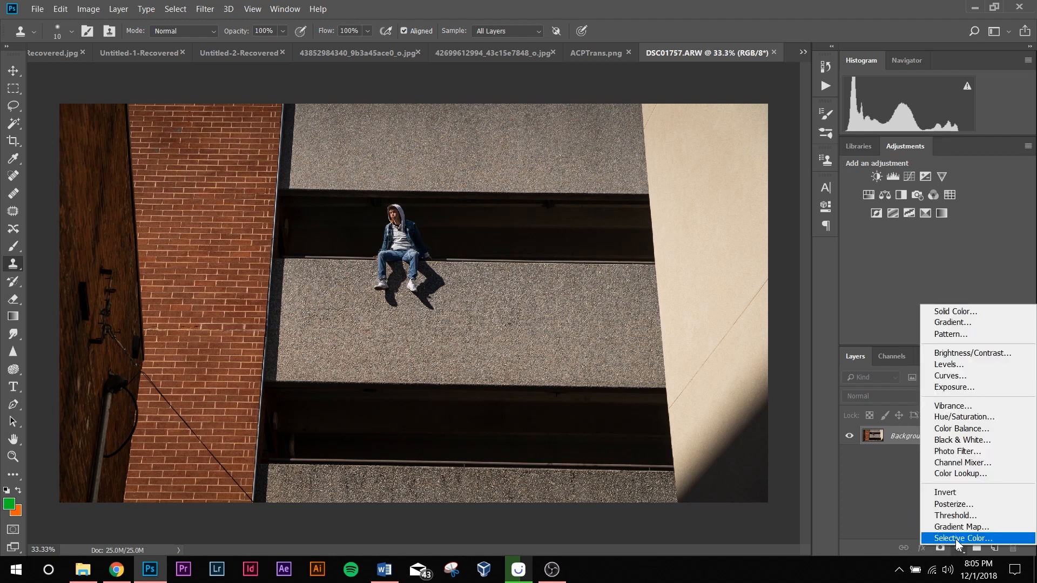
left_click(954, 538)
left_click(702, 202)
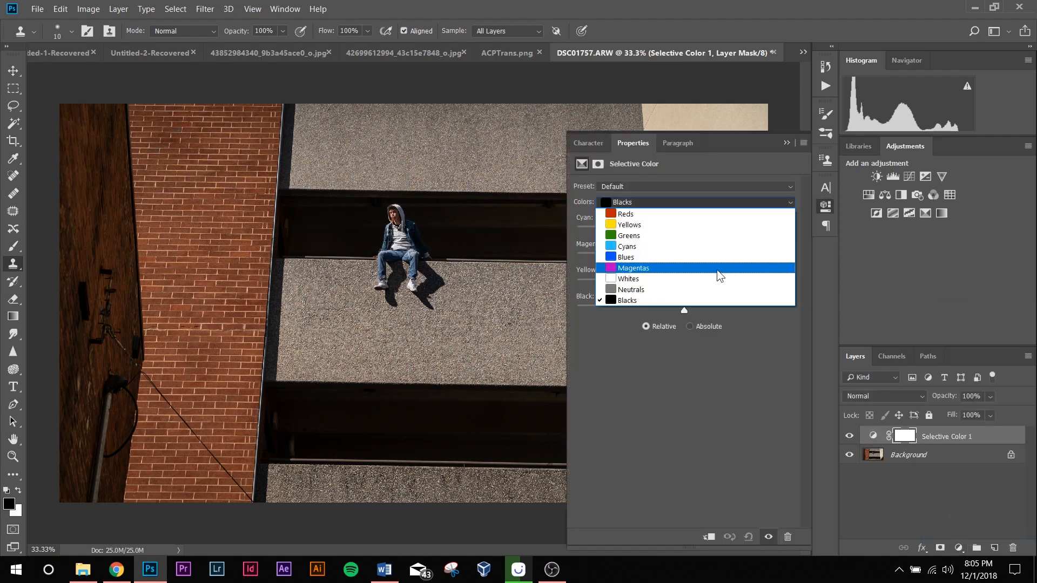
left_click(705, 290)
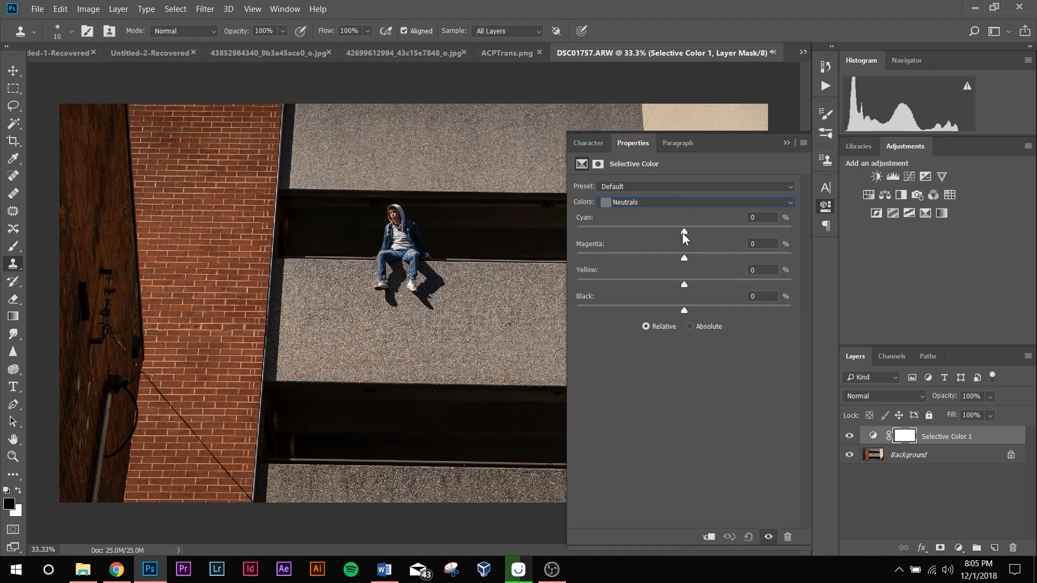
left_click_drag(684, 231, 678, 258)
left_click_drag(682, 257, 684, 287)
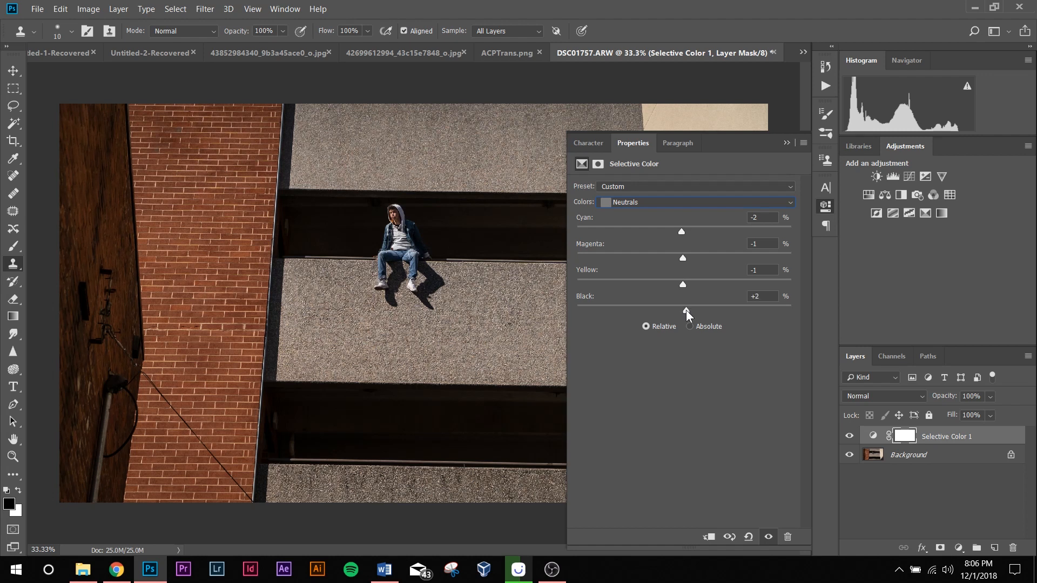
left_click_drag(685, 311, 683, 312)
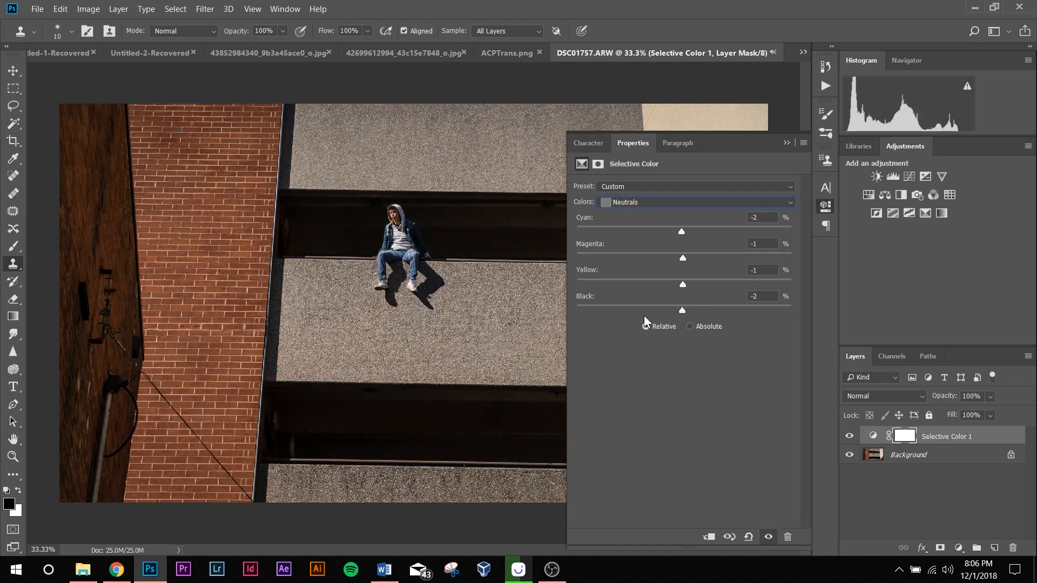
Step: Add a second Selective Color adjustment layer and set its Blacks to Cyan -2%, Magenta -2%, Yellow -2% and Black -4%
left_click(993, 501)
left_click(958, 547)
left_click(951, 537)
left_click(679, 201)
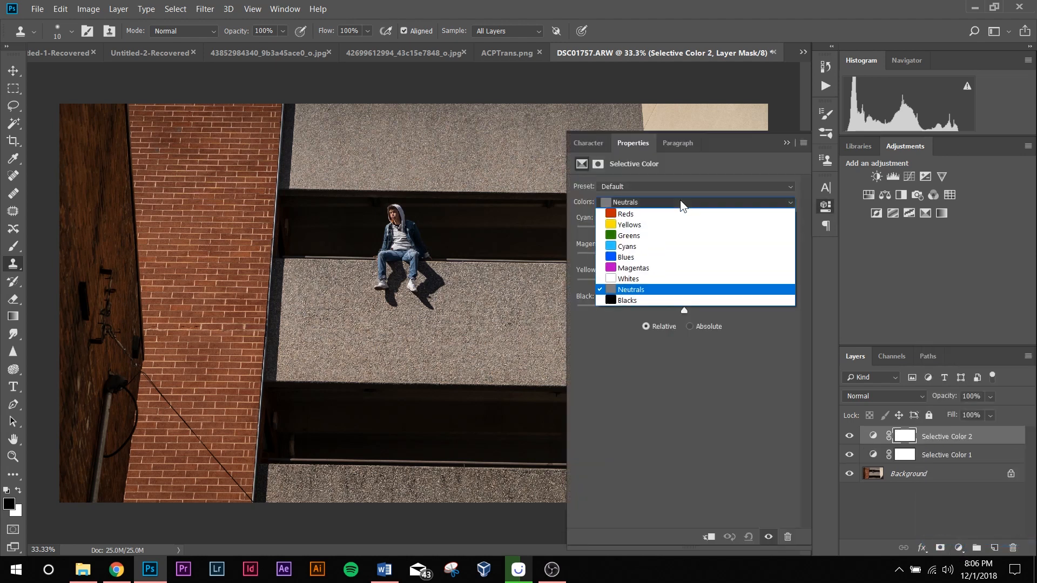
left_click(665, 299)
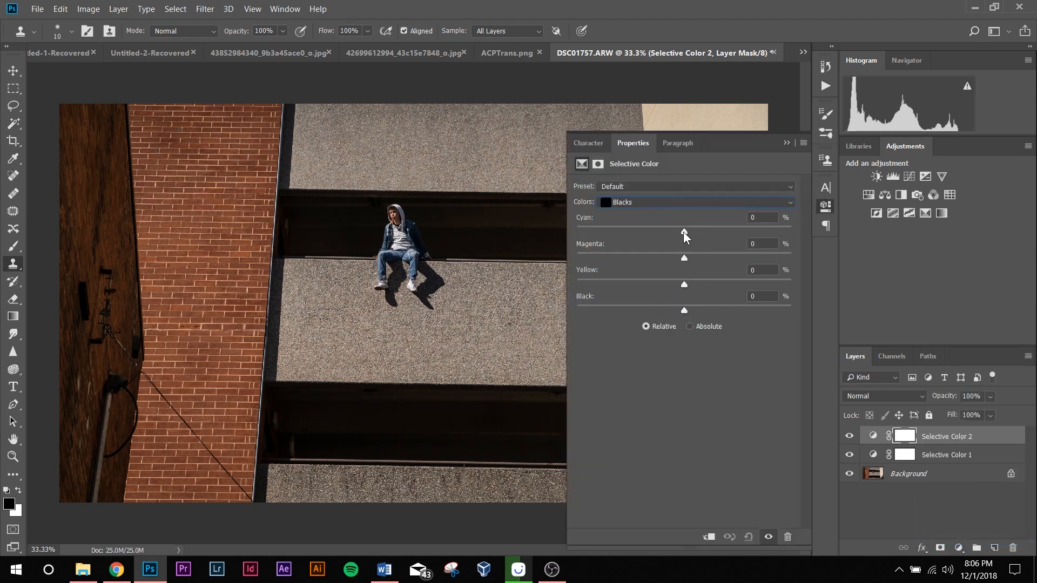
left_click_drag(684, 236, 697, 236)
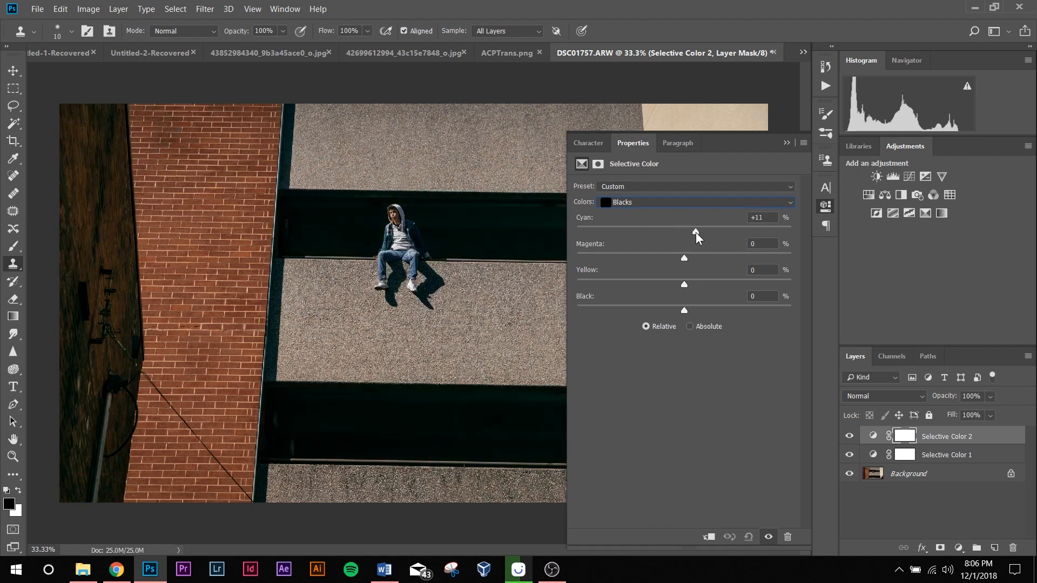
left_click_drag(696, 237, 685, 237)
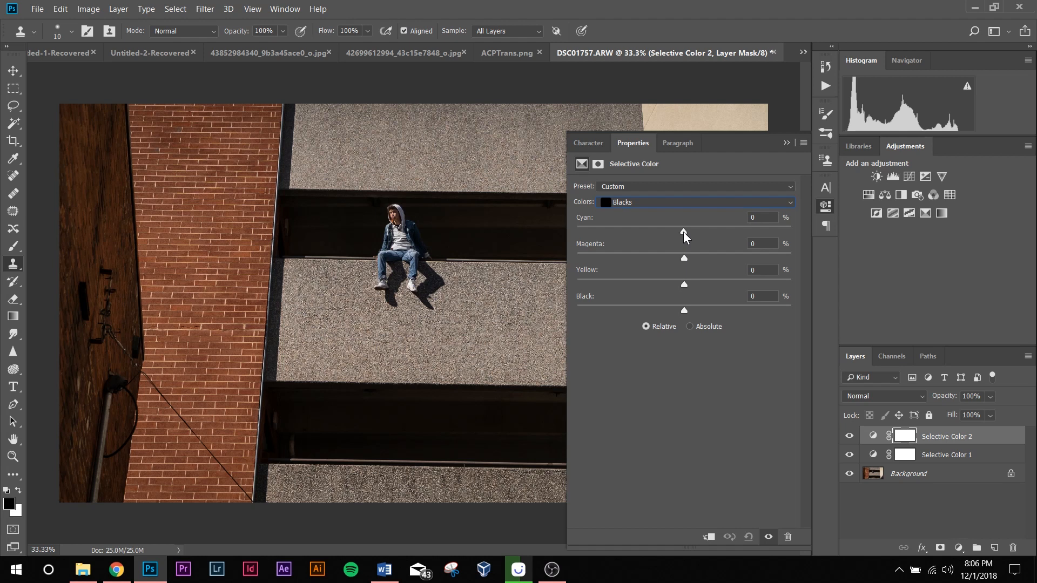
left_click_drag(685, 237, 683, 236)
left_click_drag(684, 260, 683, 262)
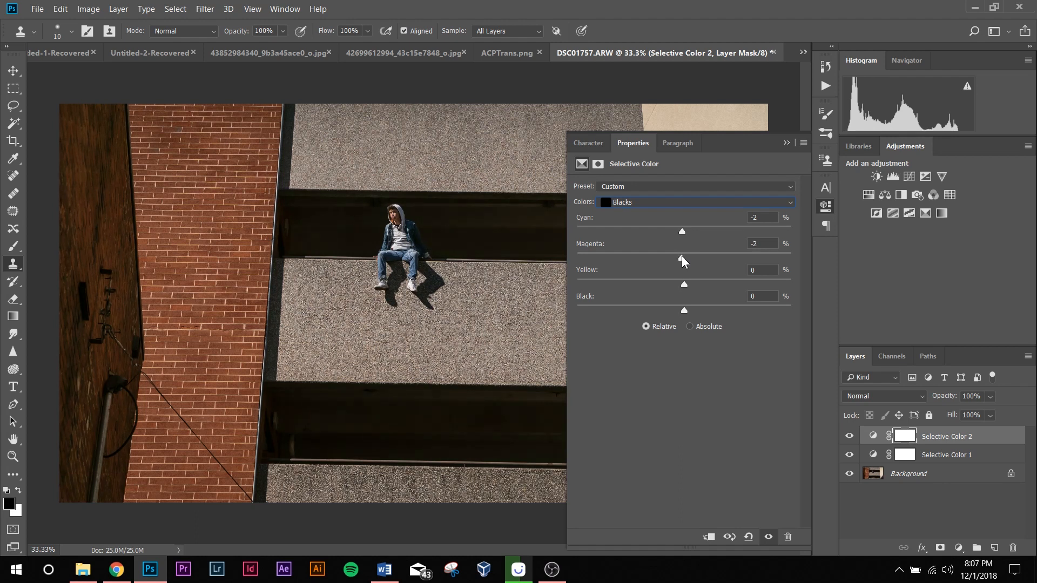
left_click_drag(684, 285, 681, 313)
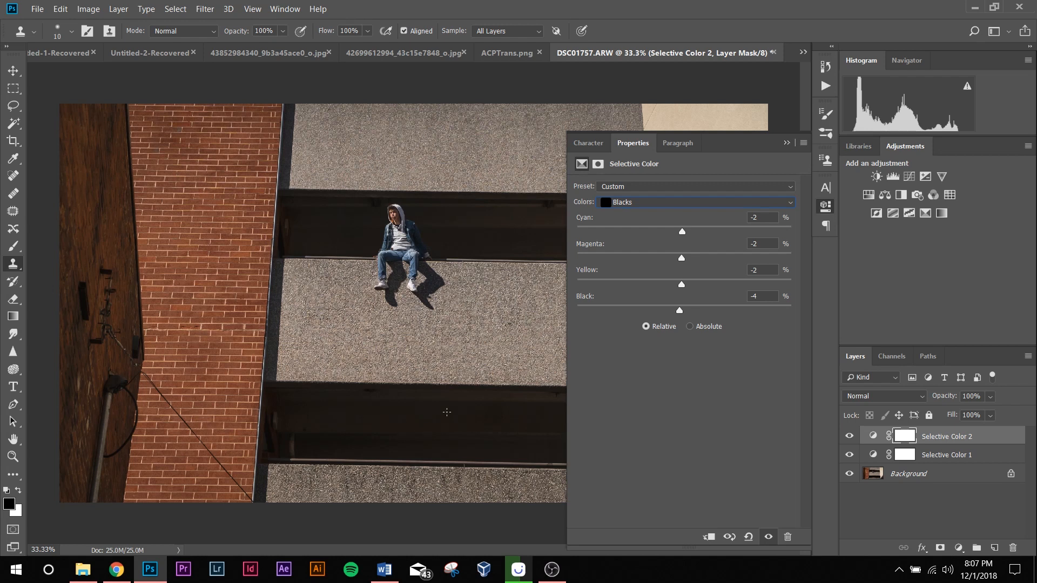
left_click(786, 143)
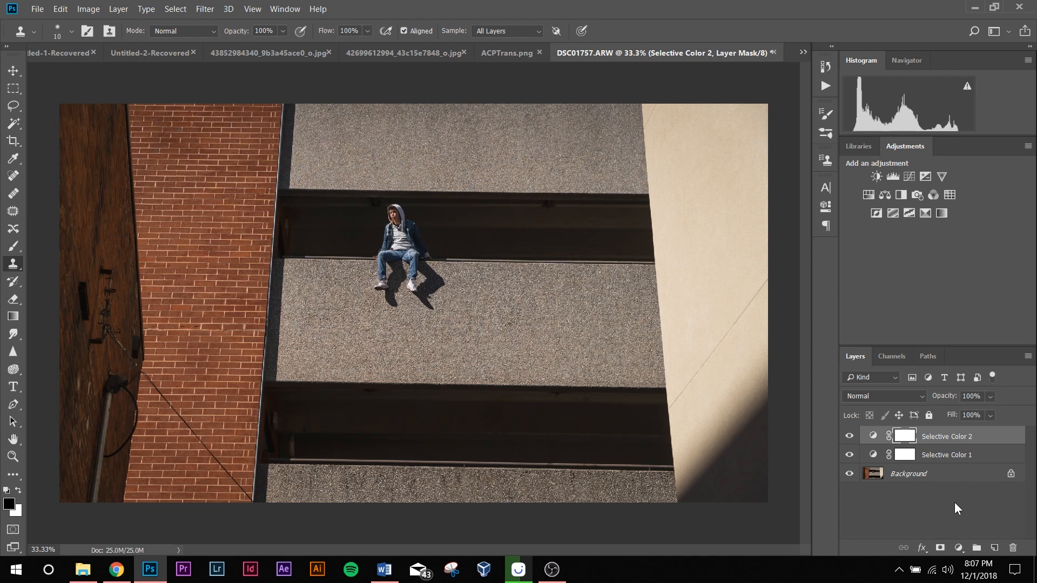
Step: Add a Photo Filter adjustment layer using Warming Filter (85) with its density set to 15%
left_click(958, 547)
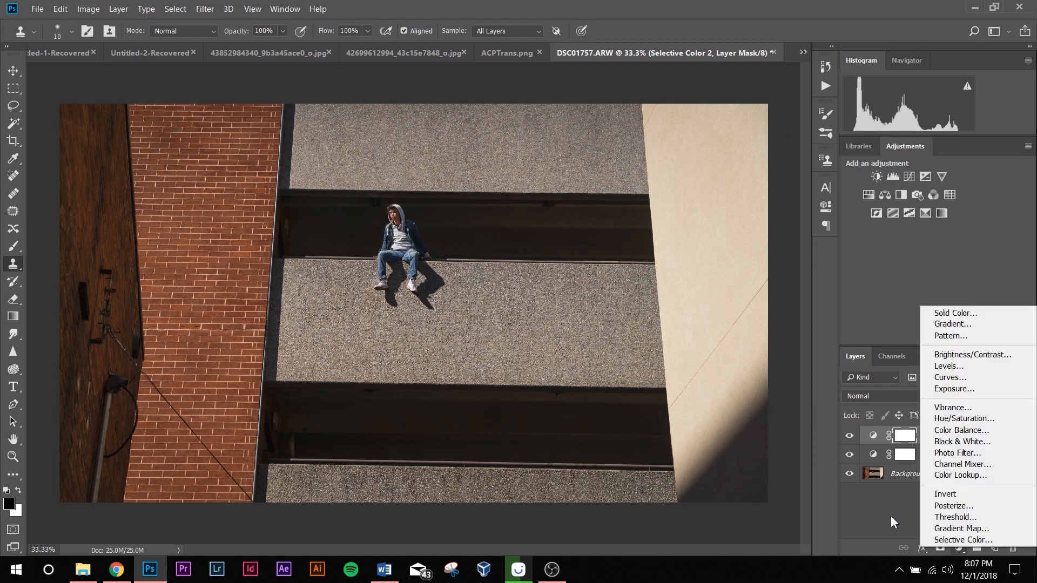
left_click(986, 456)
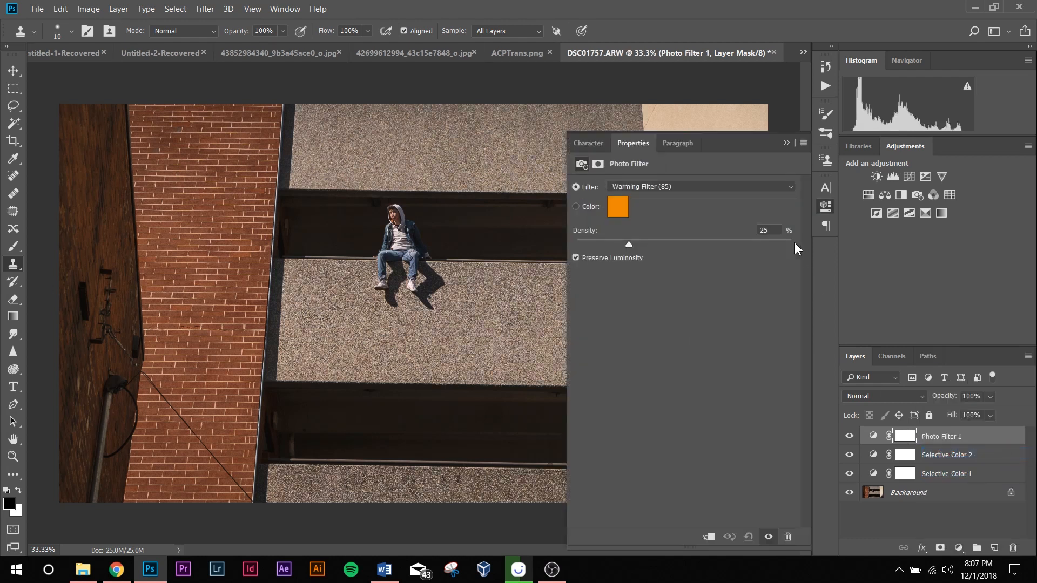
left_click(682, 186)
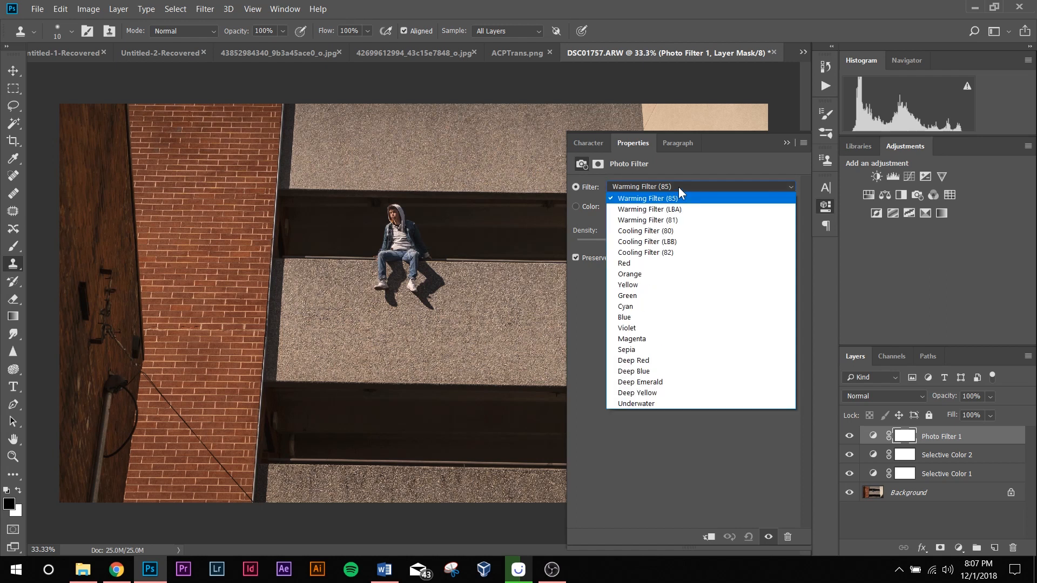
left_click(679, 187)
type("15")
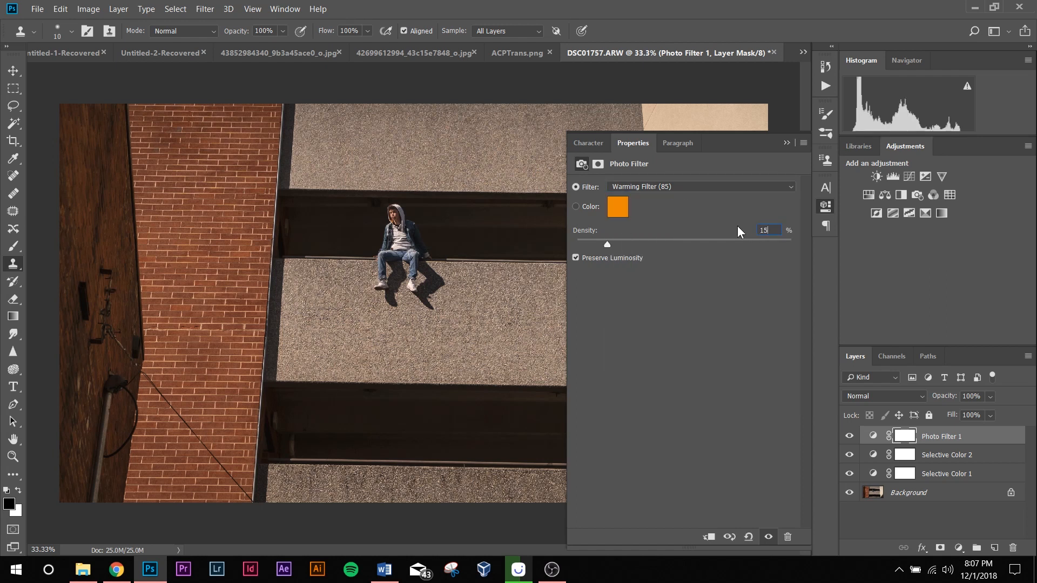
left_click(786, 142)
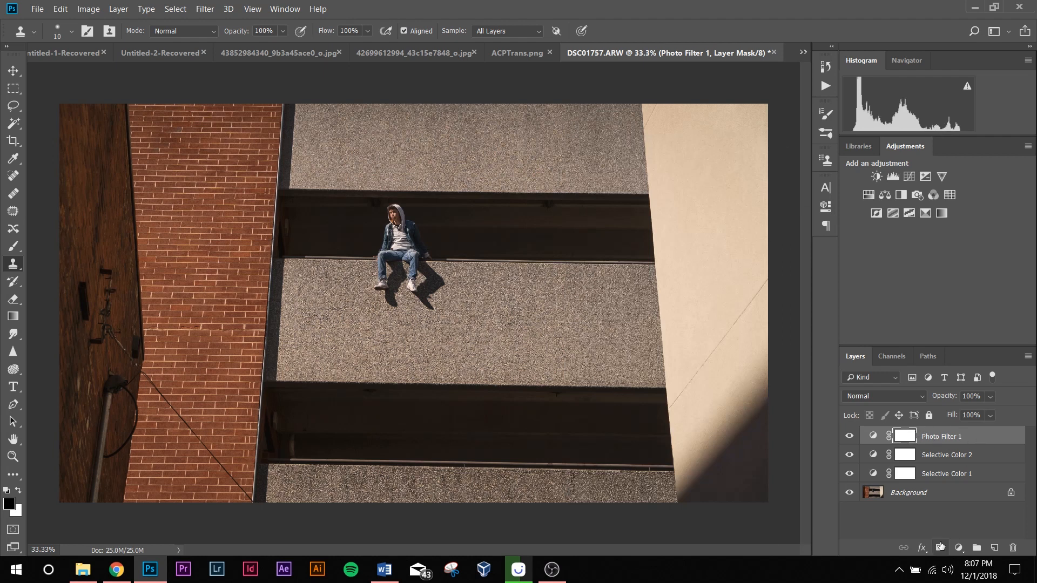
Step: Add a Black & White adjustment layer above the Photo Filter layer and set its blending mode to Luminosity
left_click(960, 547)
left_click(977, 442)
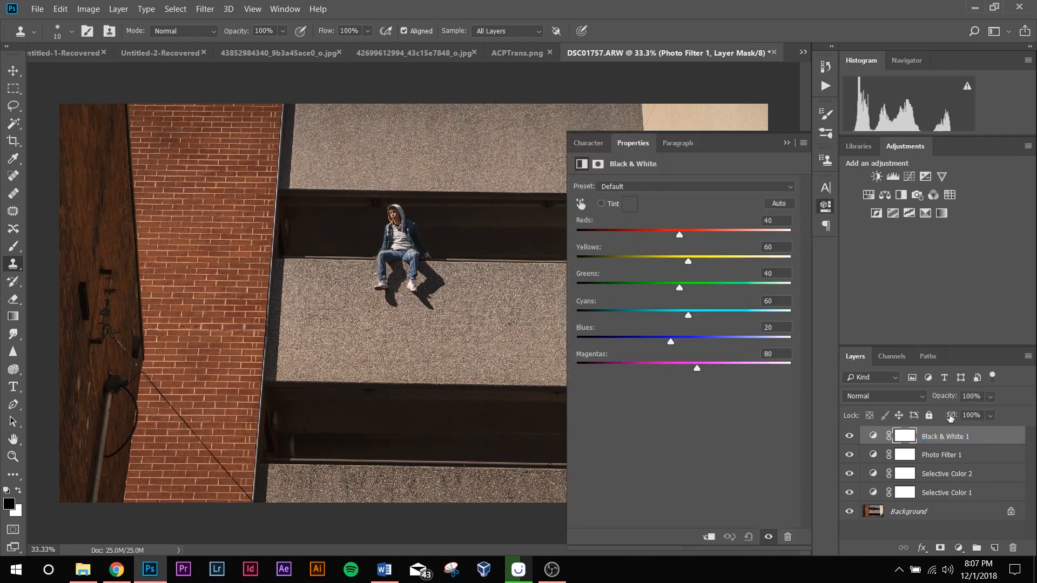
left_click(912, 400)
left_click(895, 385)
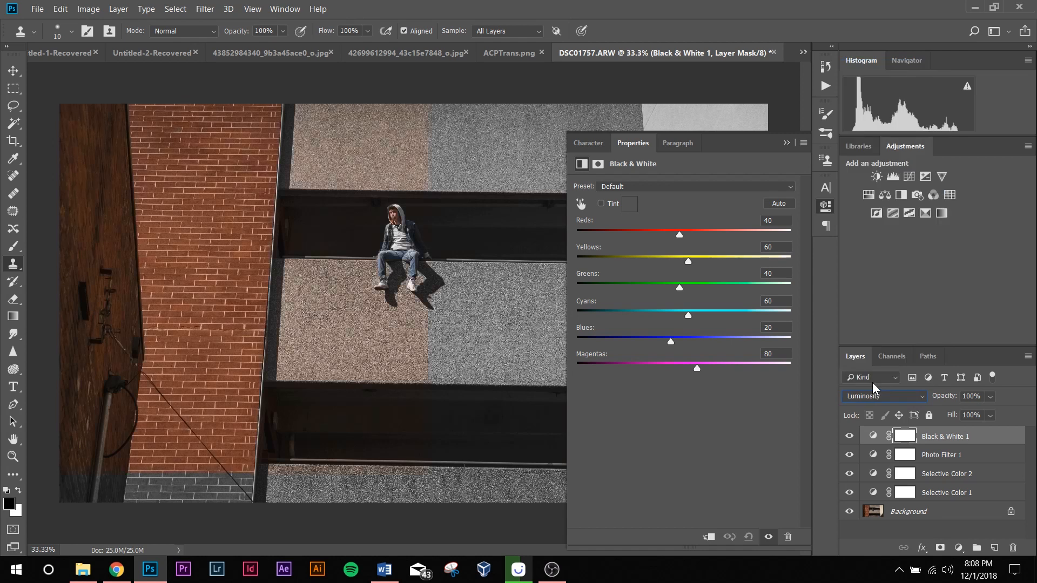
Step: Enable the Black & White layer's tint and set Reds 44, Yellows 70, Greens 300 and Cyans -39, lowering Blues and maximizing Magentas
left_click(601, 204)
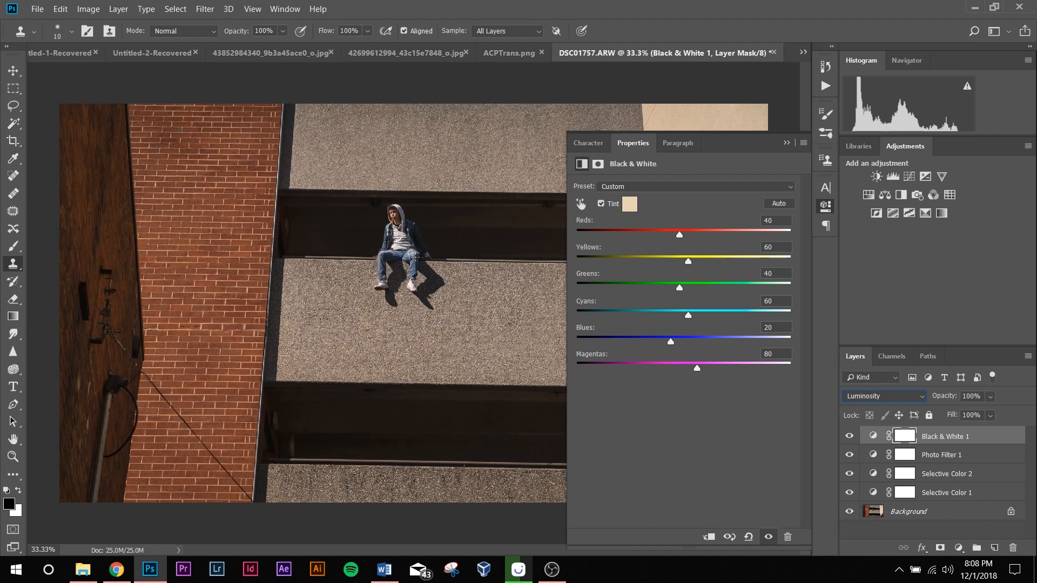
left_click_drag(680, 235, 692, 265)
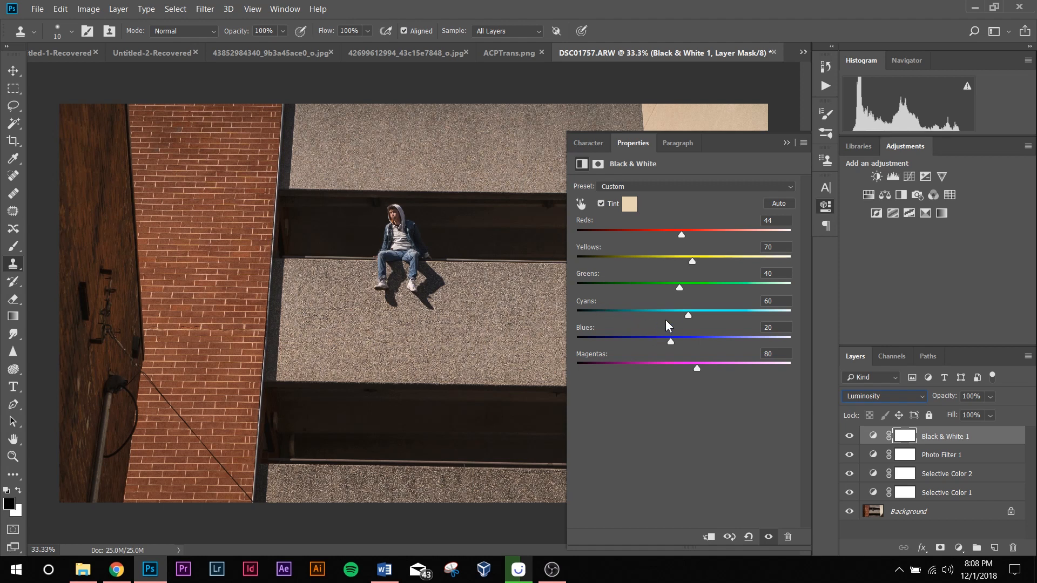
left_click_drag(680, 288, 841, 297)
left_click_drag(689, 319, 650, 321)
mouse_move(672, 343)
left_mouse_down()
mouse_move(649, 344)
mouse_move(662, 344)
left_mouse_up()
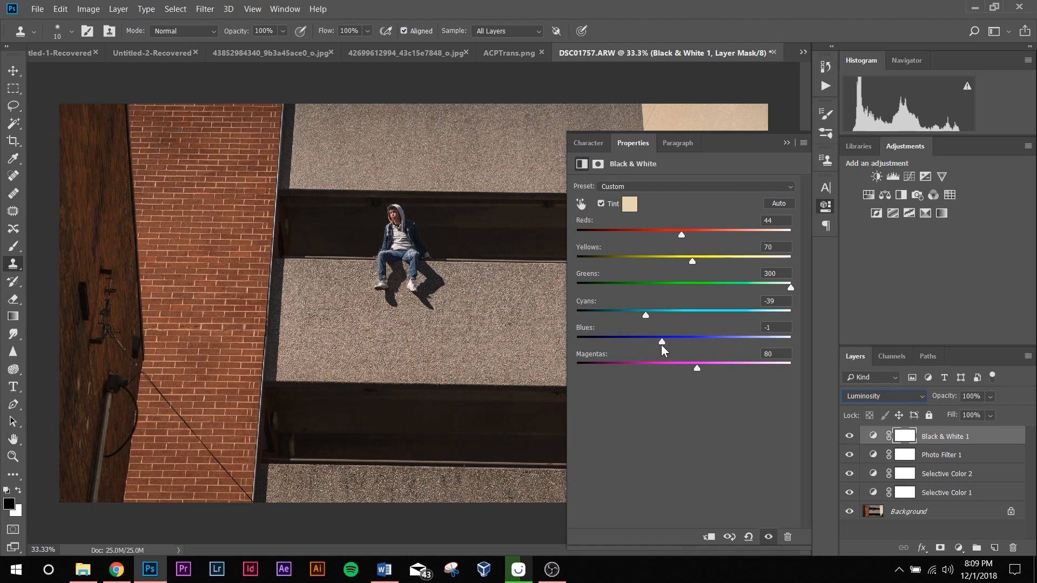
left_click_drag(662, 342, 650, 343)
left_click_drag(698, 369, 804, 375)
left_click(786, 143)
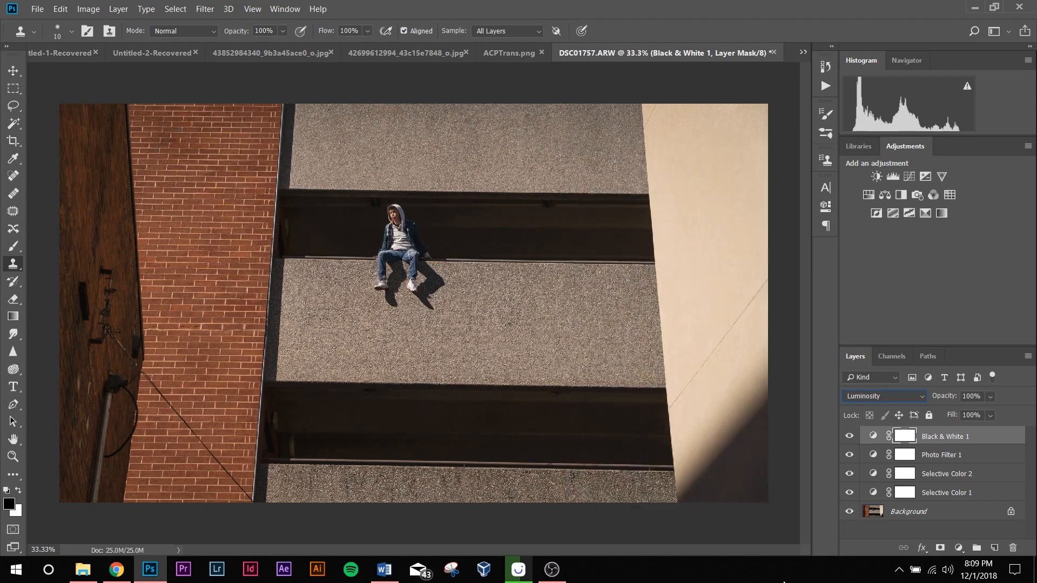
Step: Toggle visibility at the Background layer to check the effect of the adjustment layers on the photo
left_click(848, 511)
left_click(849, 512)
key("super")
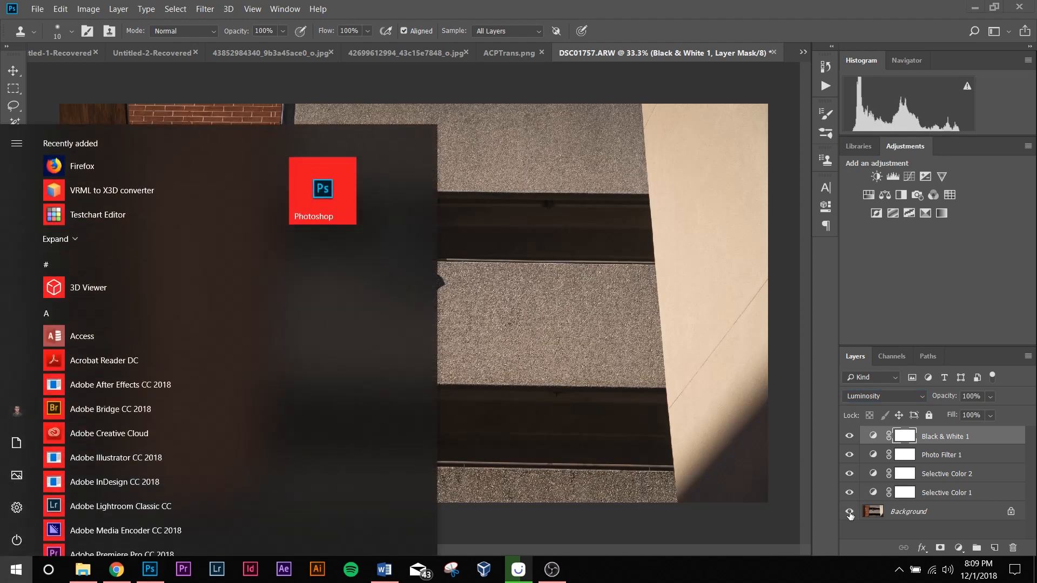
key("super")
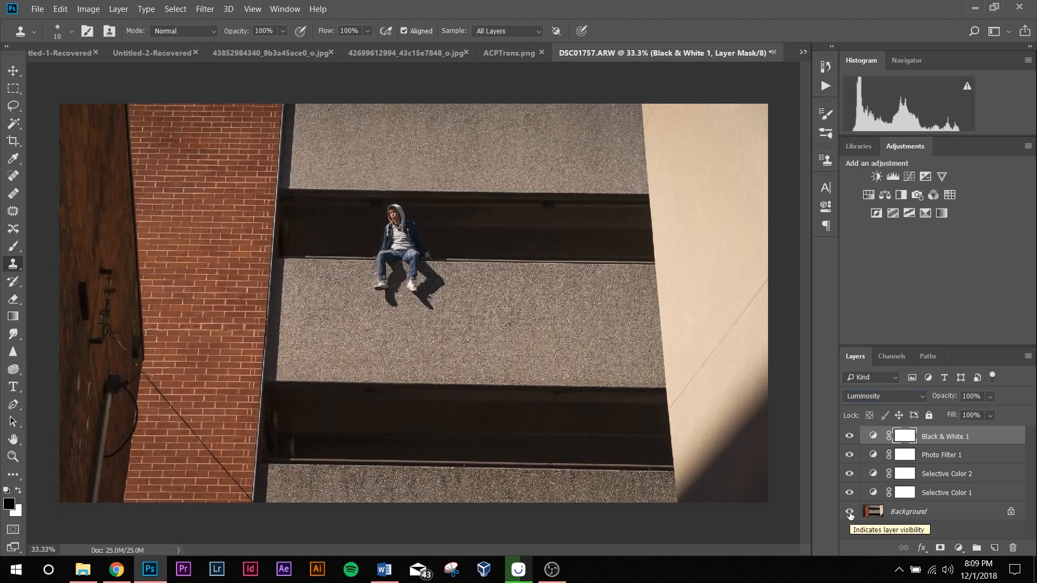
Step: Compare the photo with and without all the adjustment layers by toggling them from the Background layer
left_click(849, 511, "alt")
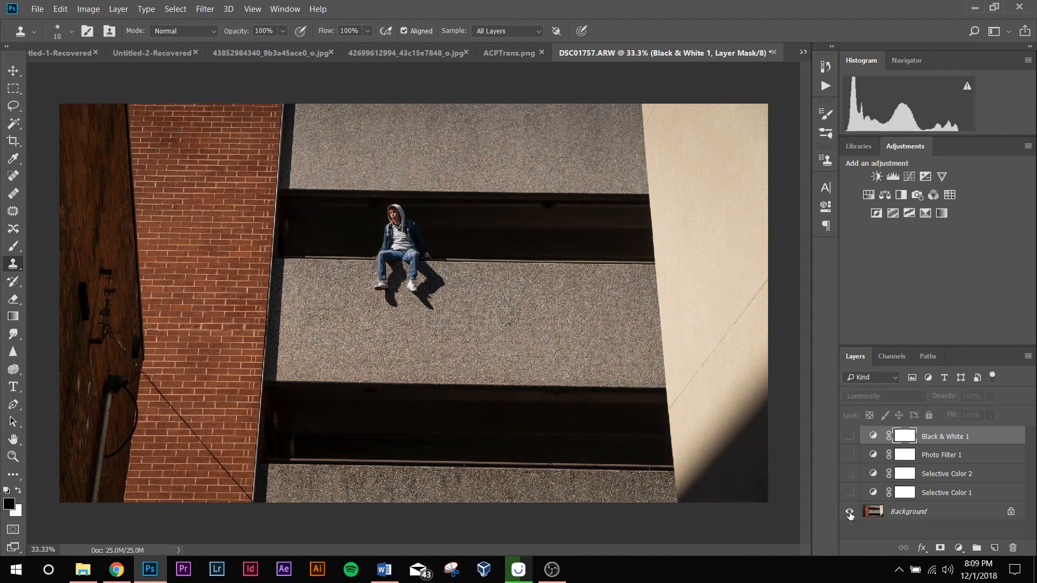
left_click(849, 513, "alt")
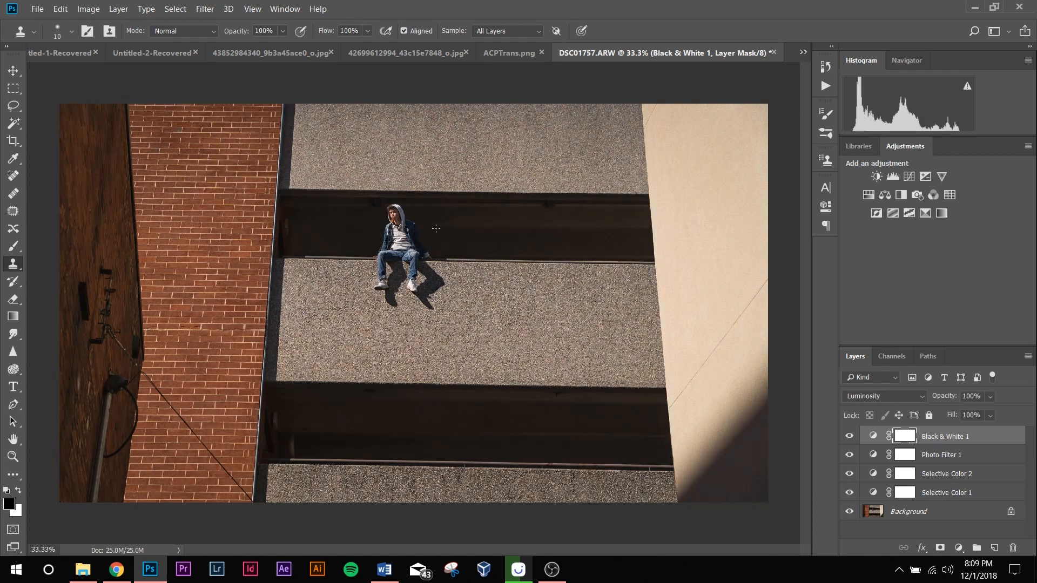
left_click(849, 513, "alt")
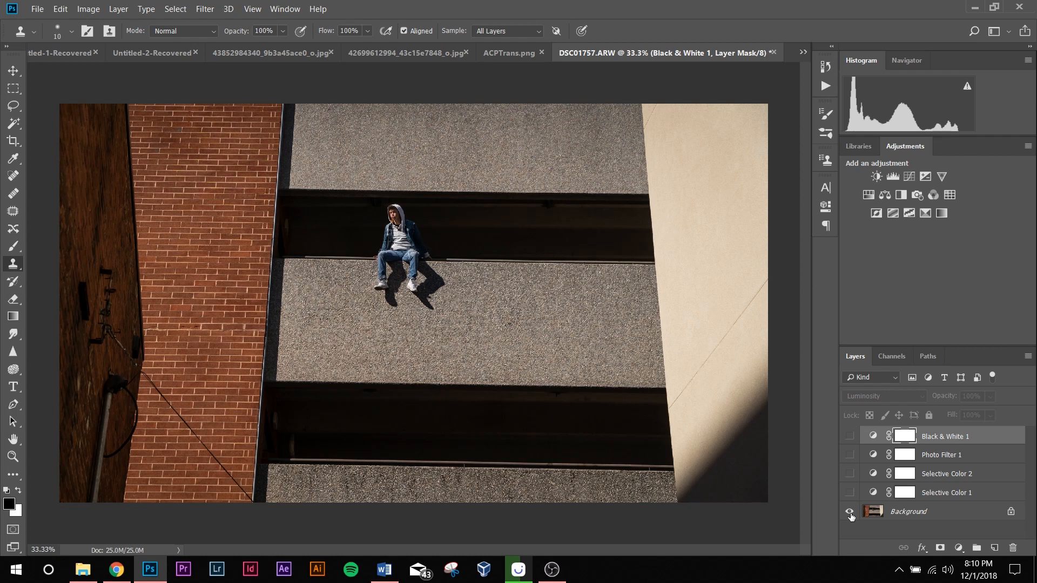
left_click(850, 514, "alt")
left_click(849, 514, "alt")
left_click(850, 513, "alt")
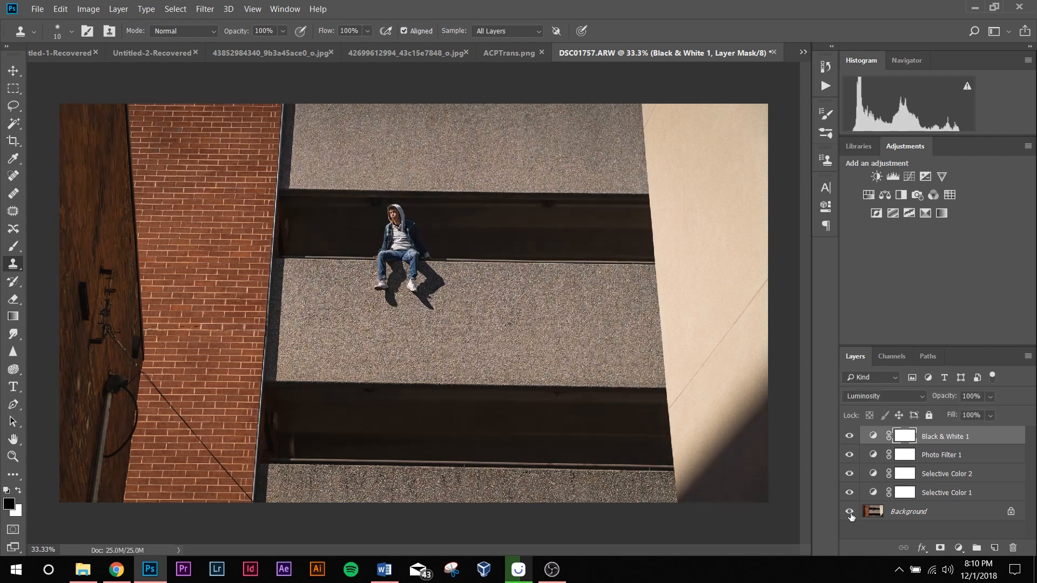
Step: Add a Color Balance adjustment layer above Black & White 1 and shift its midtones slightly toward red, magenta and yellow
left_click(958, 547)
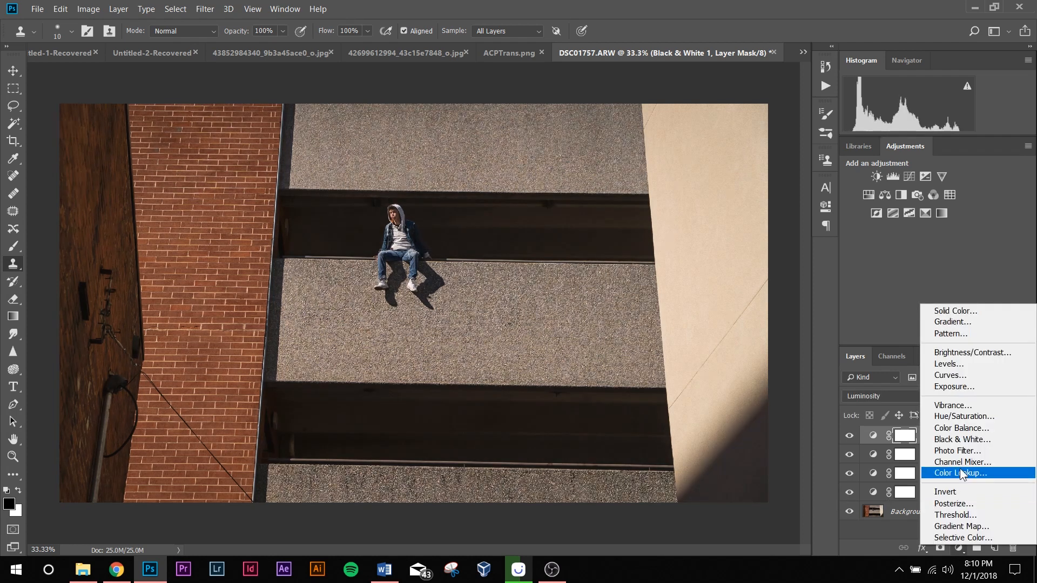
left_click(980, 428)
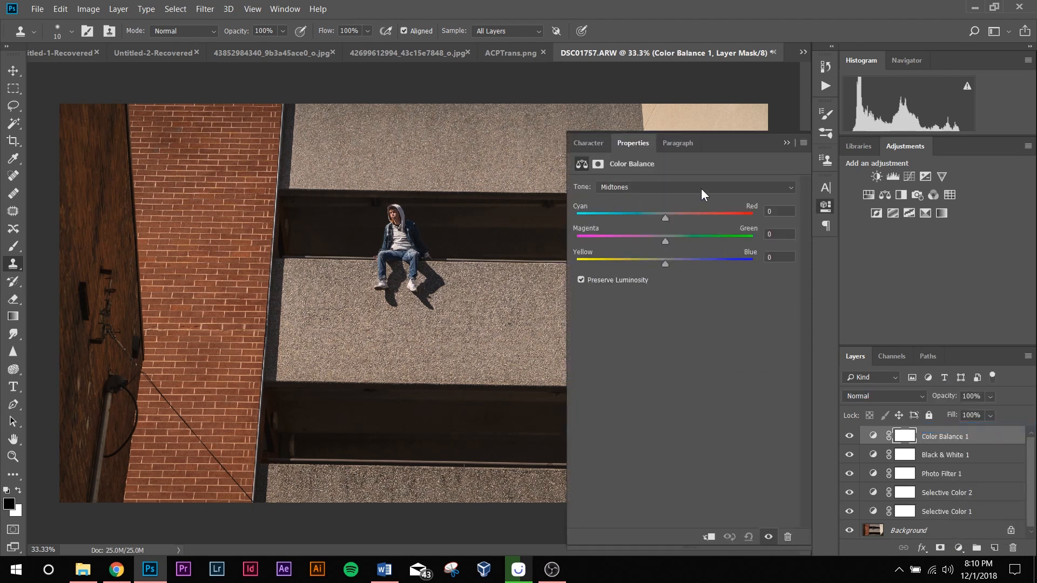
left_click(701, 189)
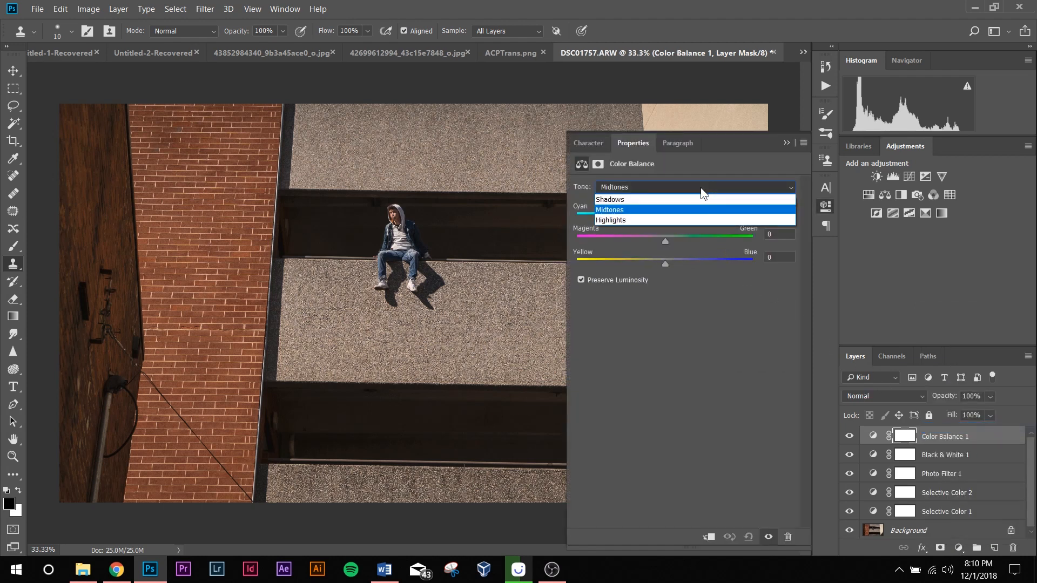
left_click(701, 187)
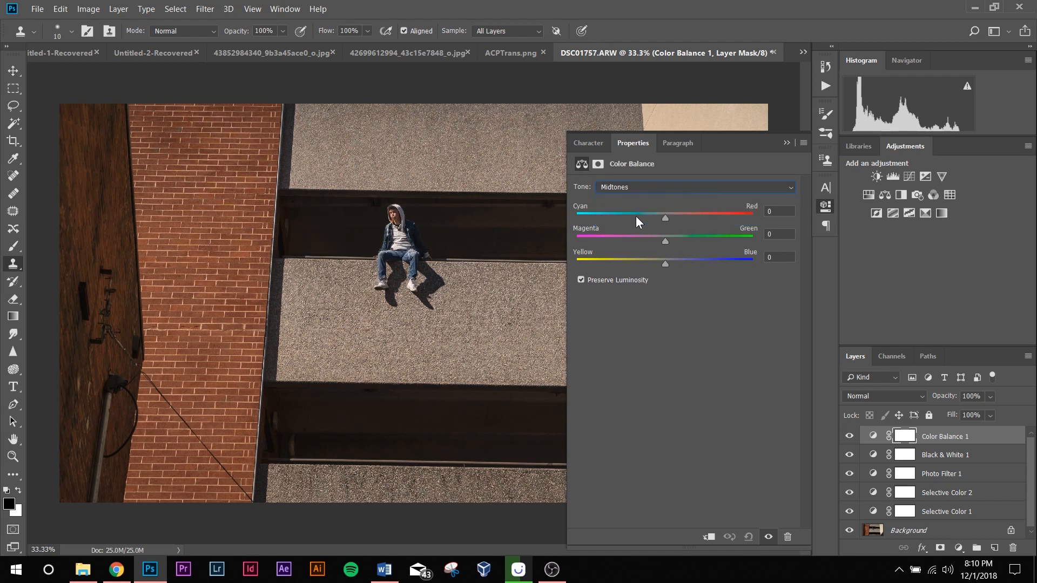
left_click_drag(664, 218, 666, 218)
left_click_drag(673, 216, 663, 240)
left_click_drag(665, 263, 662, 263)
left_click(786, 143)
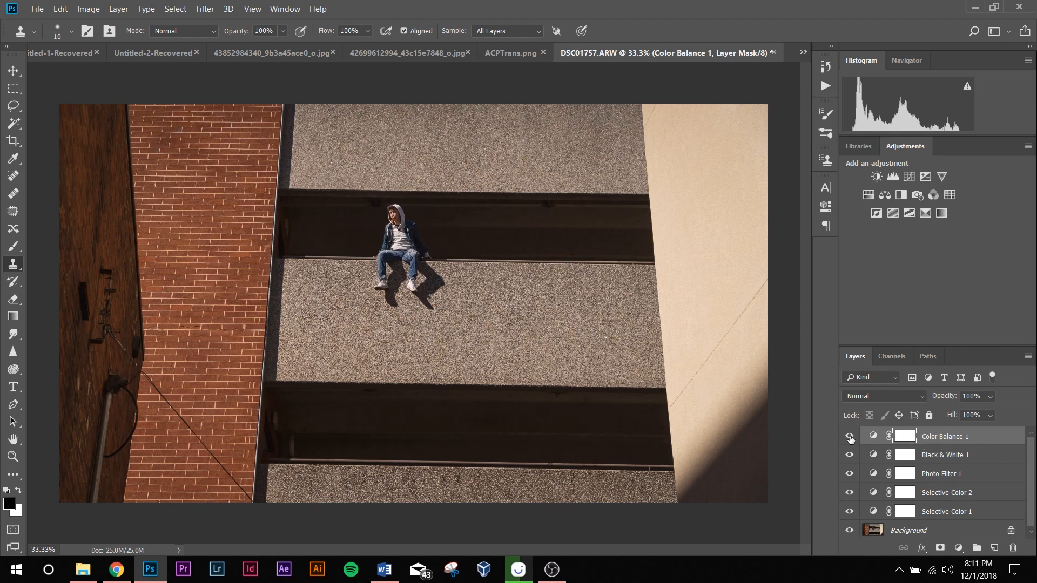
left_click(959, 548)
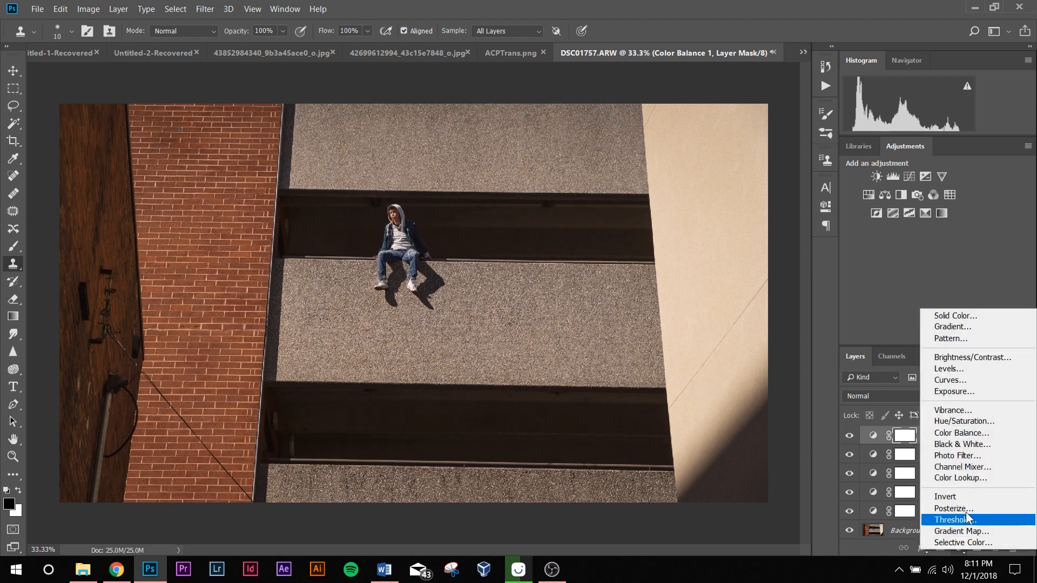
left_click(850, 431)
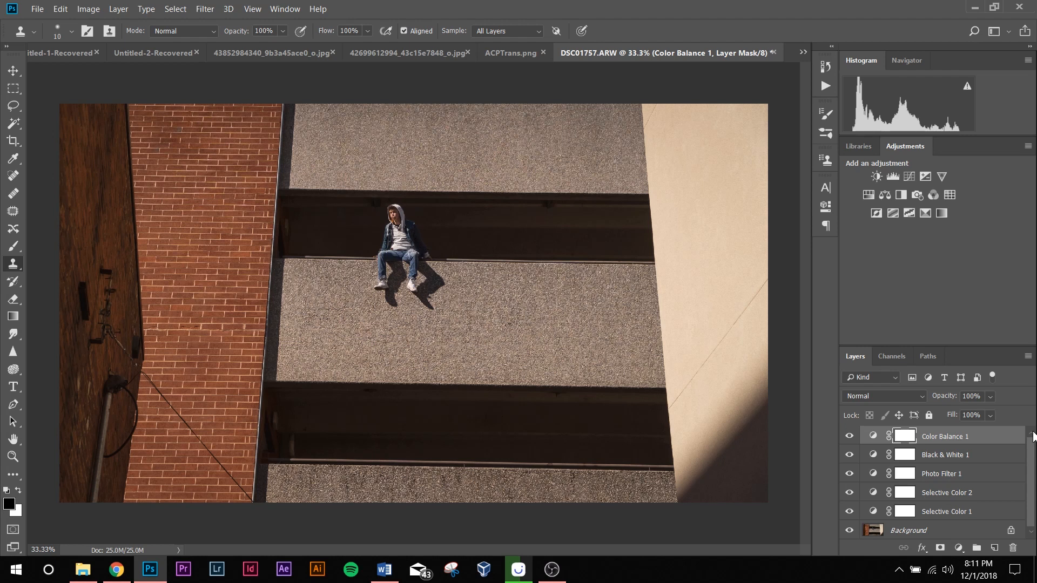
Step: Add a second Color Balance adjustment layer directly above Selective Color 1 and fine-tune its Highlights color sliders
left_click(957, 518)
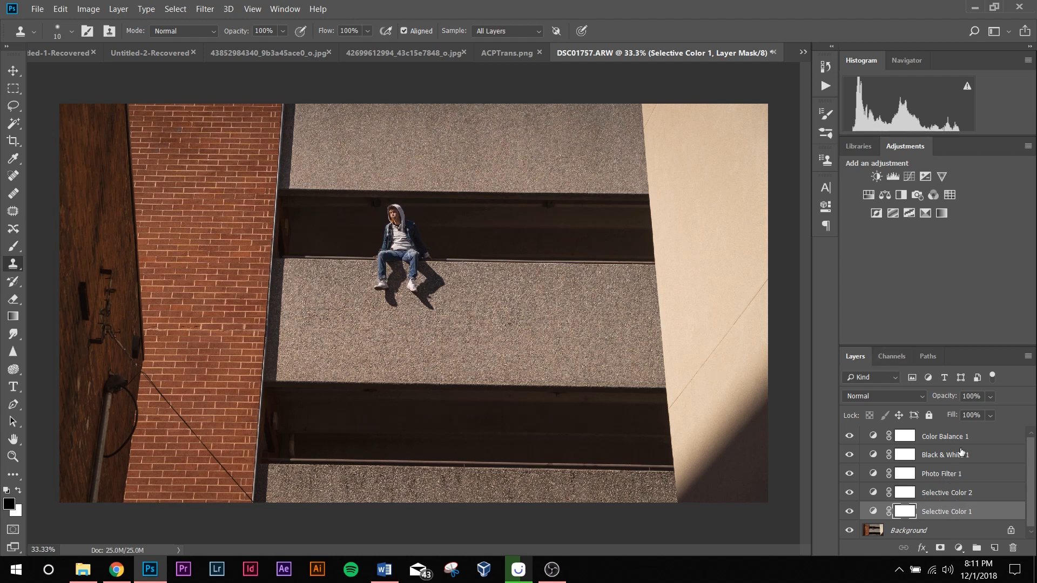
left_click(958, 549)
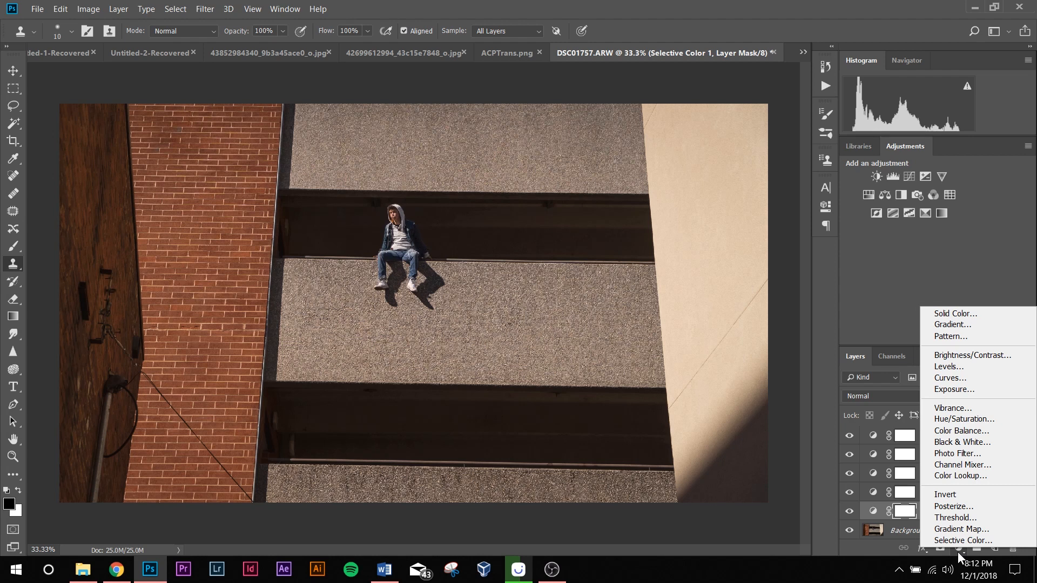
left_click(967, 436)
left_click(734, 187)
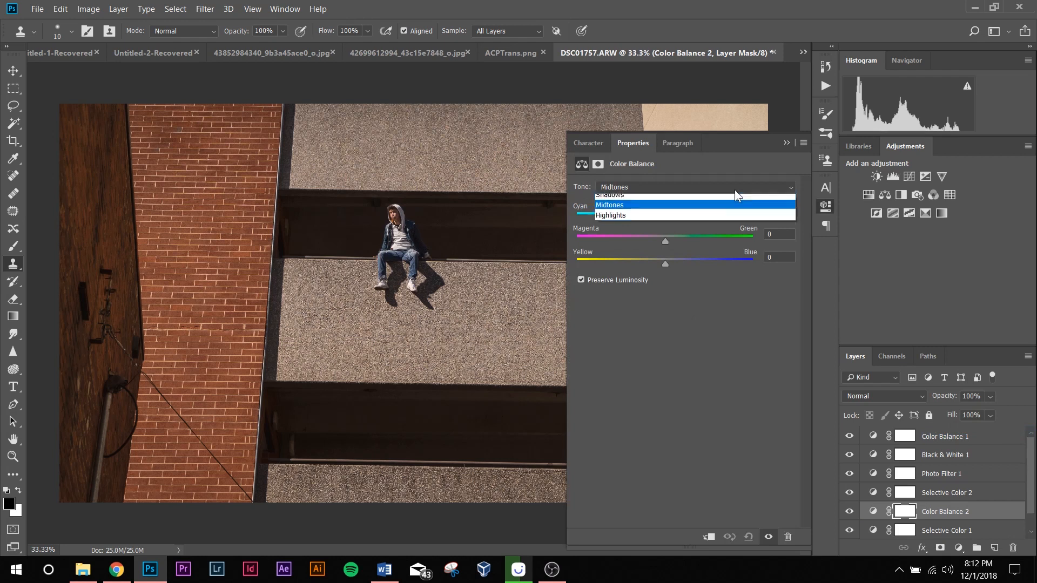
left_click(718, 220)
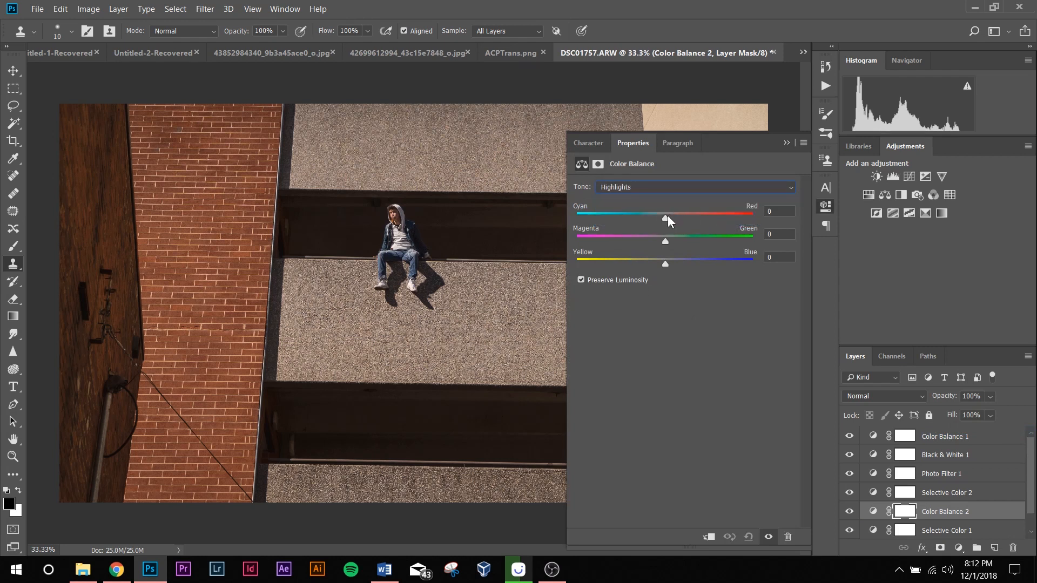
left_click_drag(666, 216, 666, 262)
left_click(825, 206)
Step: Move Selective Color 1 to the top of the layer stack, after trying Color Balance 2 there and putting it back
left_click_drag(979, 514, 976, 436)
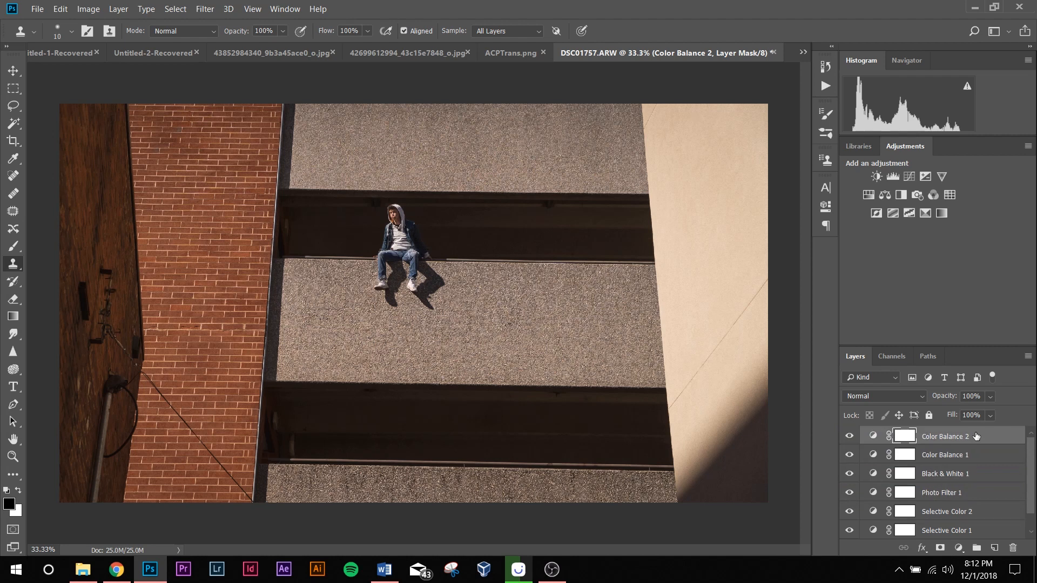
left_click_drag(968, 436, 954, 498)
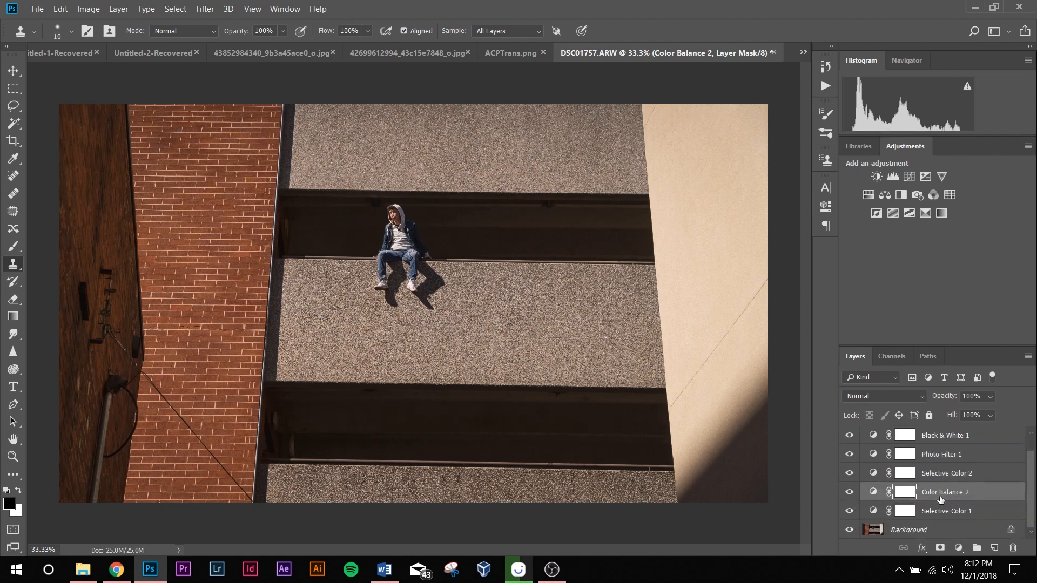
left_click(981, 516)
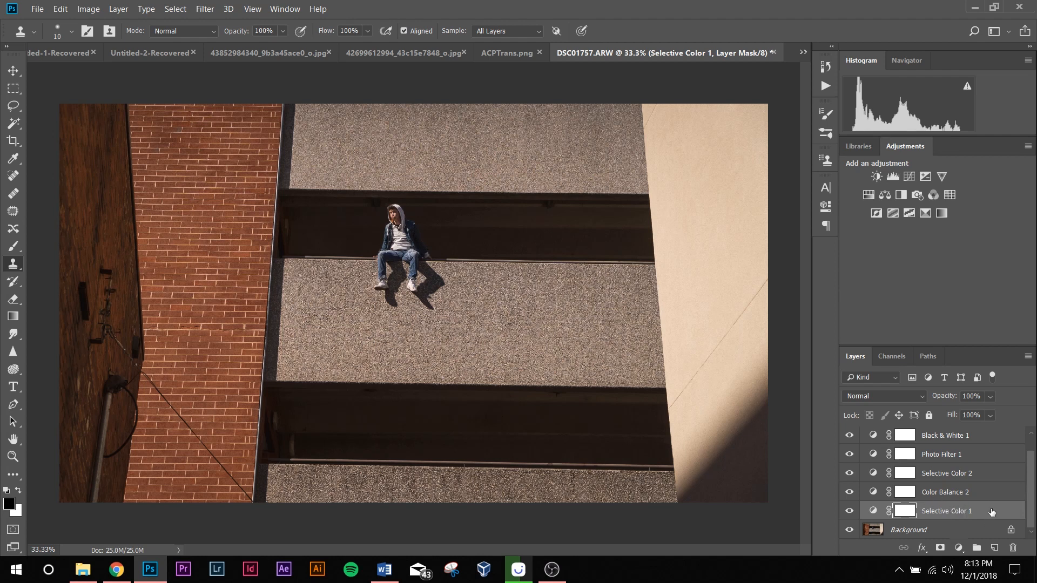
left_click_drag(991, 519, 983, 434)
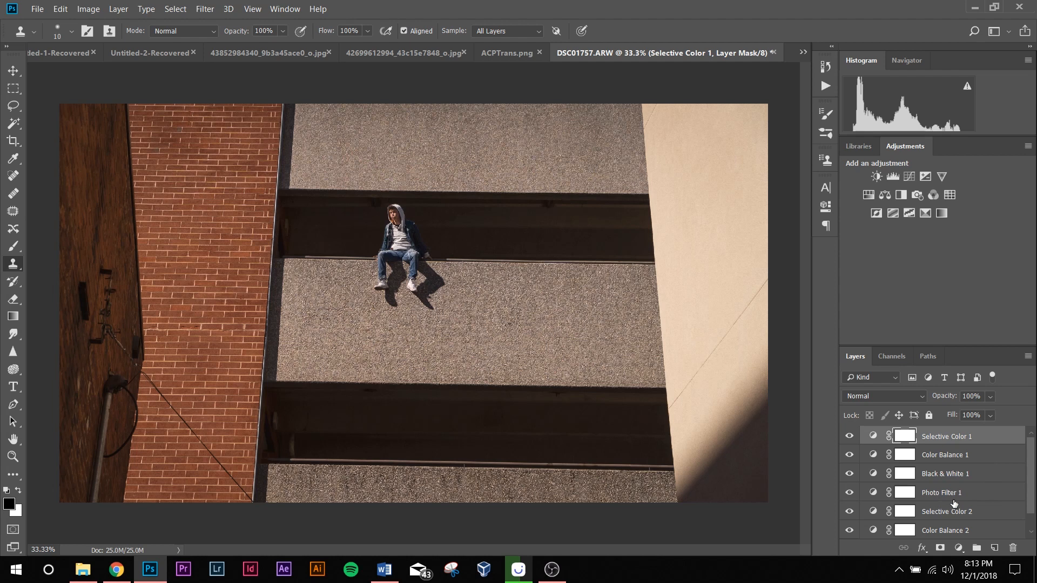
Step: Add a Hue/Saturation adjustment layer at the top of the stack and slightly lower its Master saturation and lightness
left_click(958, 548)
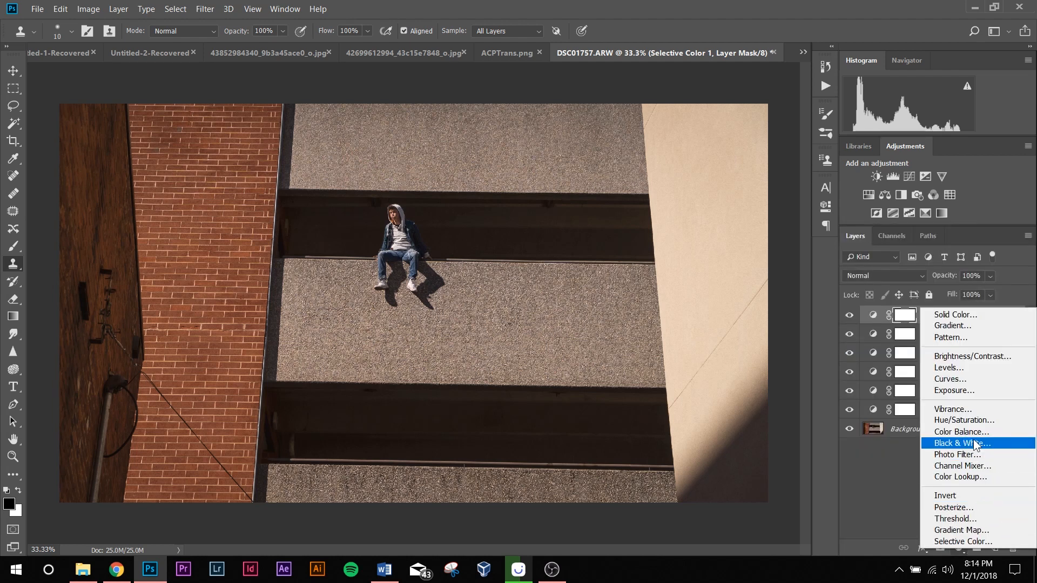
left_click(980, 420)
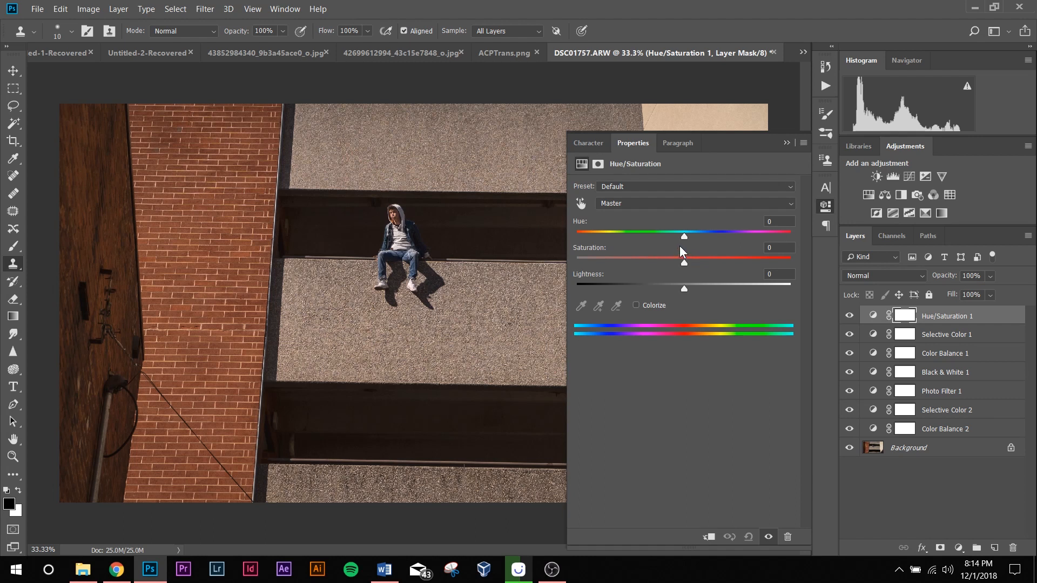
left_click_drag(683, 262, 681, 263)
left_click_drag(685, 289, 682, 287)
Step: Raise the saturation of the Blues, lower their lightness slightly and shift their hue a little higher
left_click(689, 205)
left_click(675, 267)
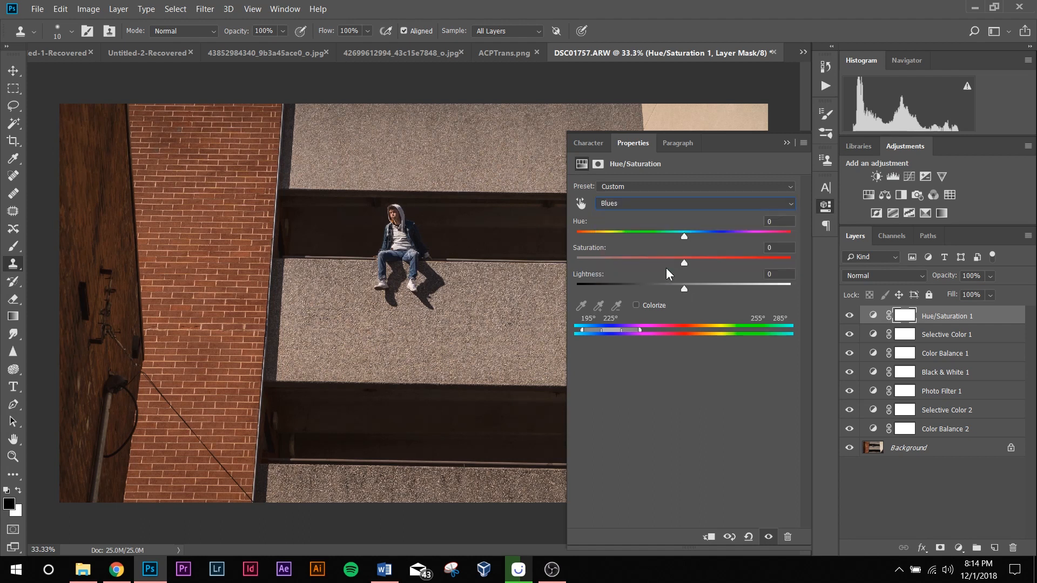
left_click_drag(684, 263, 699, 265)
left_click_drag(682, 289, 678, 289)
left_click_drag(684, 236, 688, 237)
Step: Fine-tune the saturation and lightness of the Reds and shift their hue slightly lower in the Hue/Saturation layer
left_click(755, 200)
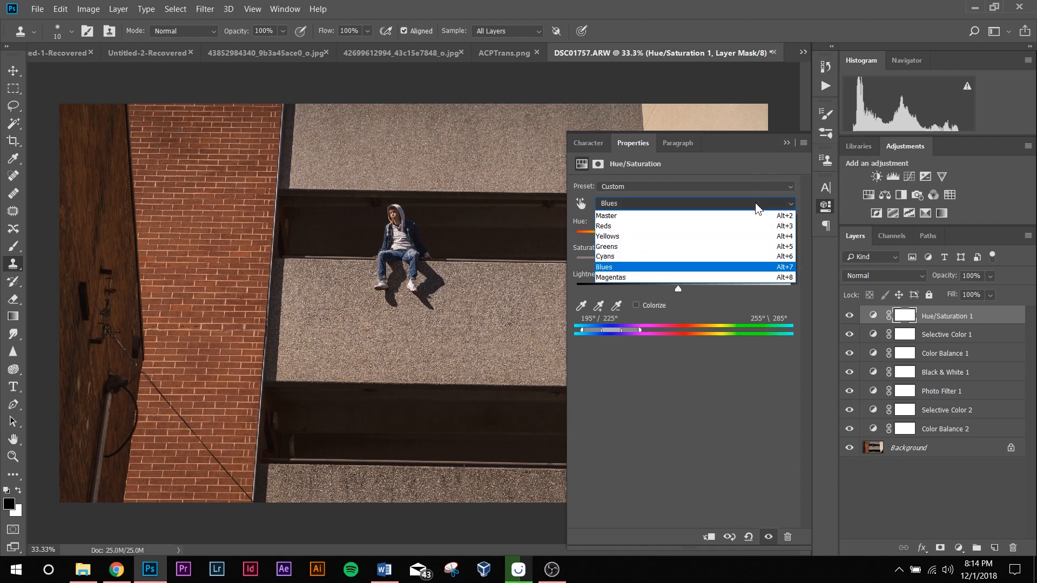
left_click(734, 227)
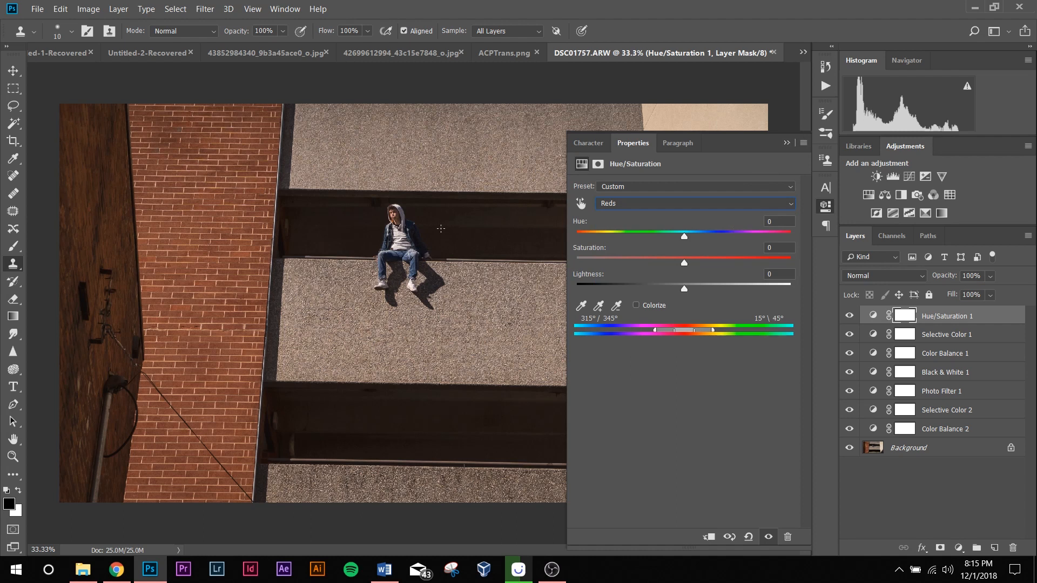
left_click_drag(683, 264, 687, 291)
mouse_move(683, 235)
left_mouse_down()
mouse_move(585, 239)
mouse_move(678, 238)
left_mouse_up()
left_click_drag(682, 239, 682, 238)
left_click(787, 143)
Step: Toggle the Hue/Saturation layer's visibility to compare the photo before and after its changes
left_click(850, 319)
left_click(850, 319)
left_click(850, 319)
left_click(849, 319)
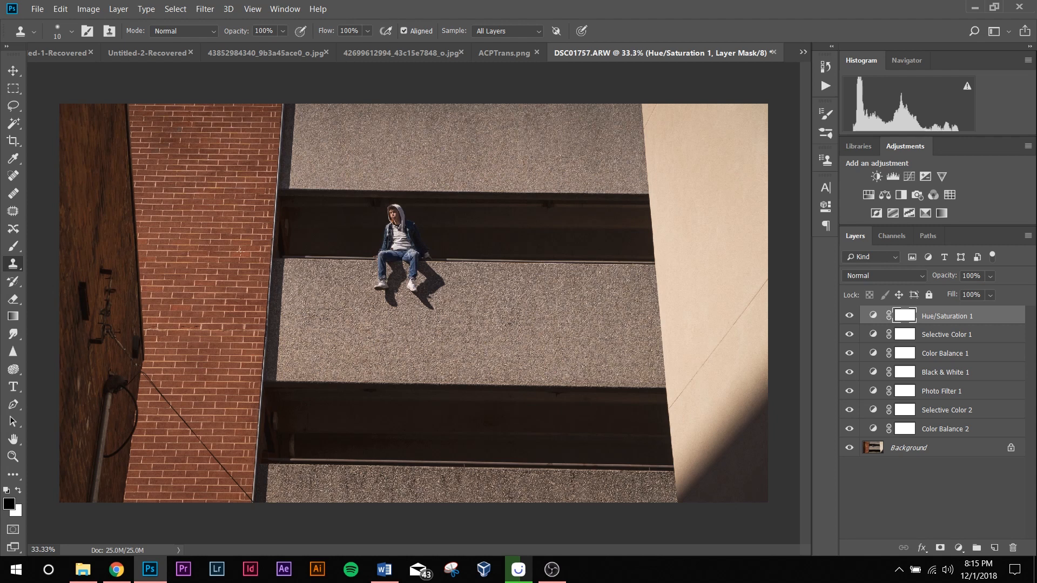
Step: Add a Curves adjustment layer and anchor three RGB curve points at the shadows (about 63), midtones (about 129) and highlights
left_click(960, 548)
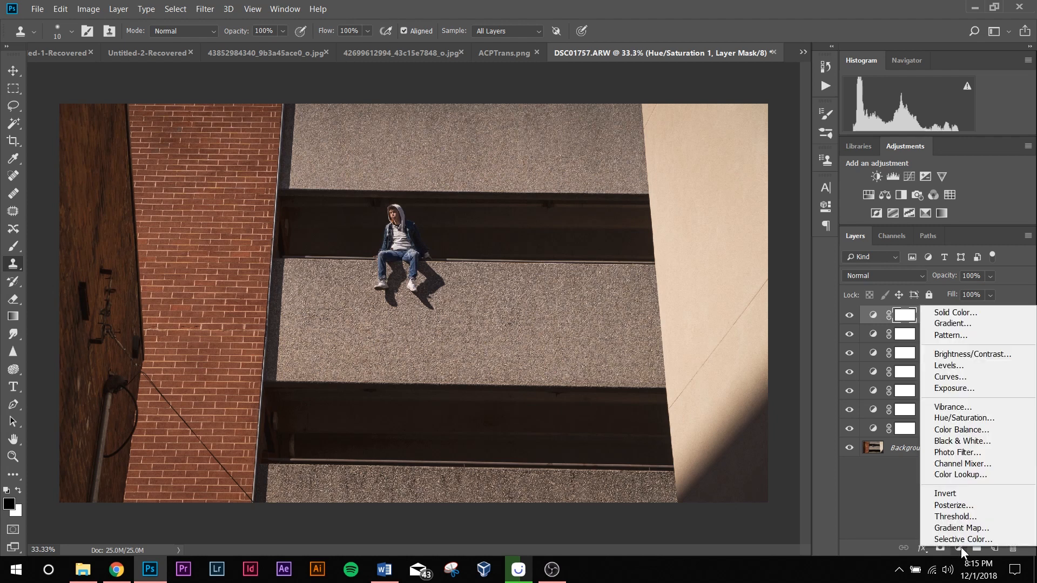
left_click(960, 546)
left_click(960, 547)
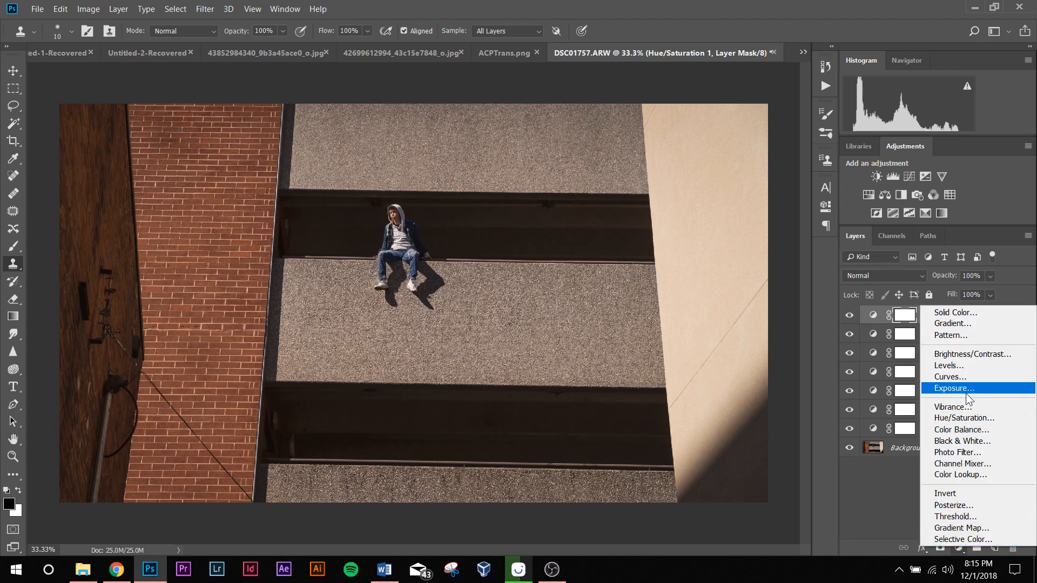
left_click(966, 378)
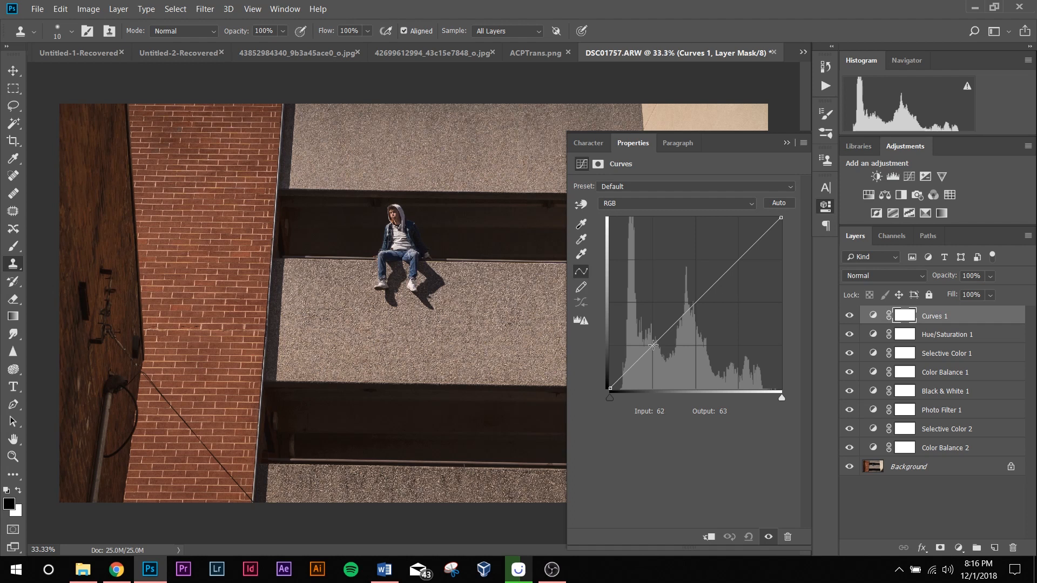
left_click(652, 345)
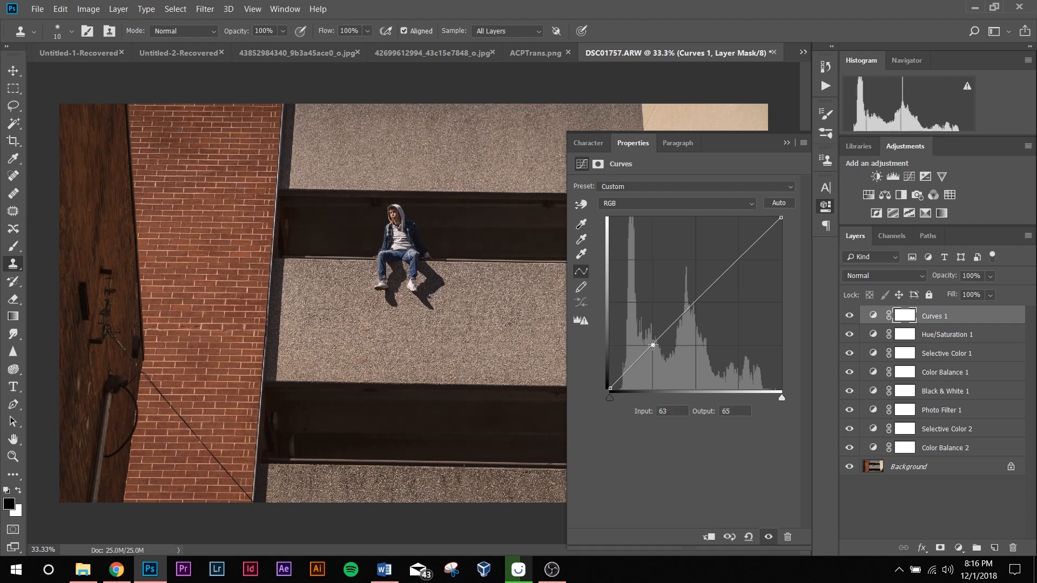
left_click(697, 302)
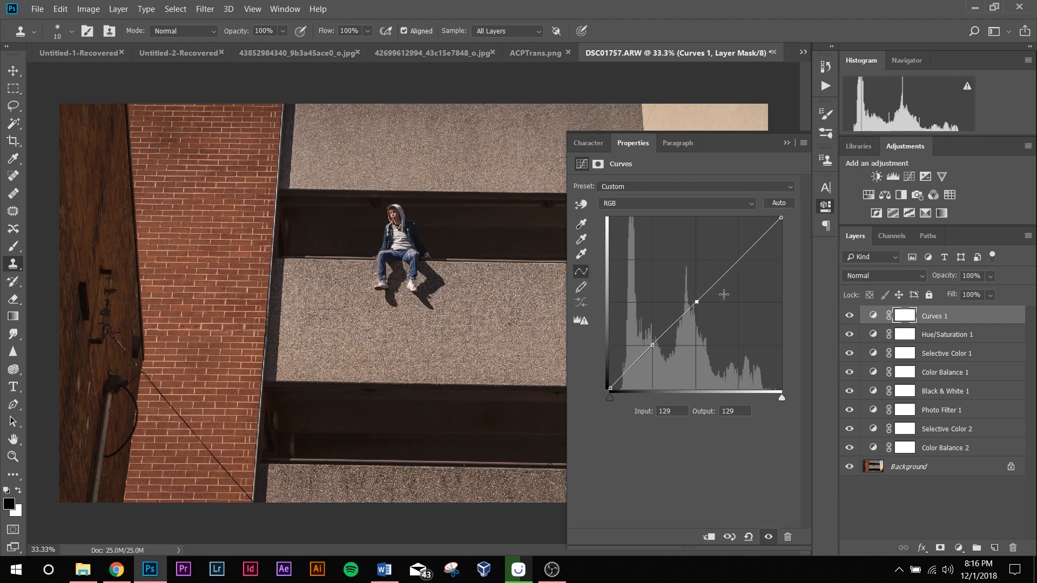
left_click(738, 260)
Step: Raise the RGB curve's black point to output 10, shadows to 63/67, midtones to 124/134 and highlights to 189/207
left_click_drag(609, 387, 602, 382)
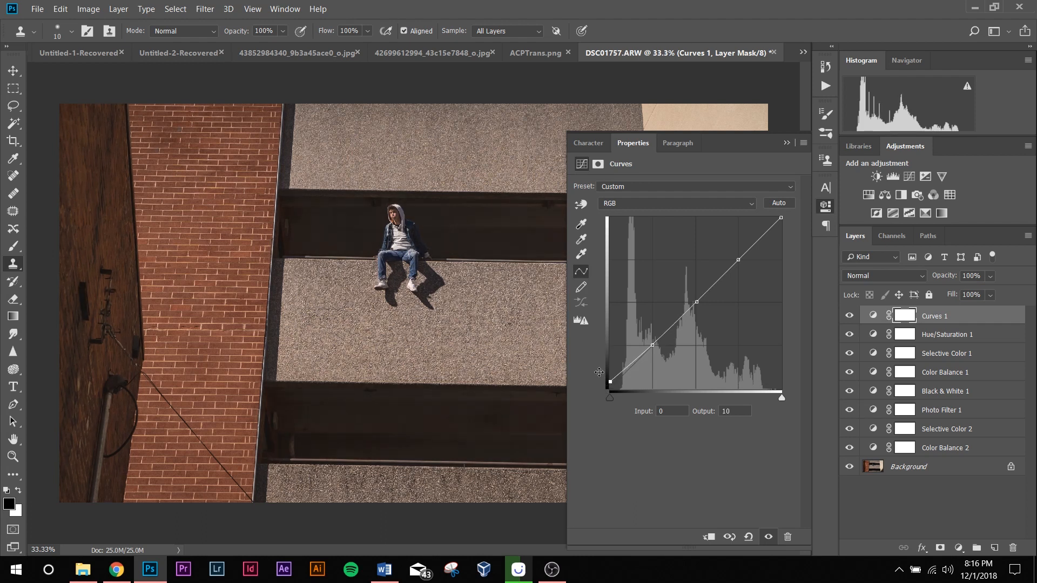
left_click(653, 345)
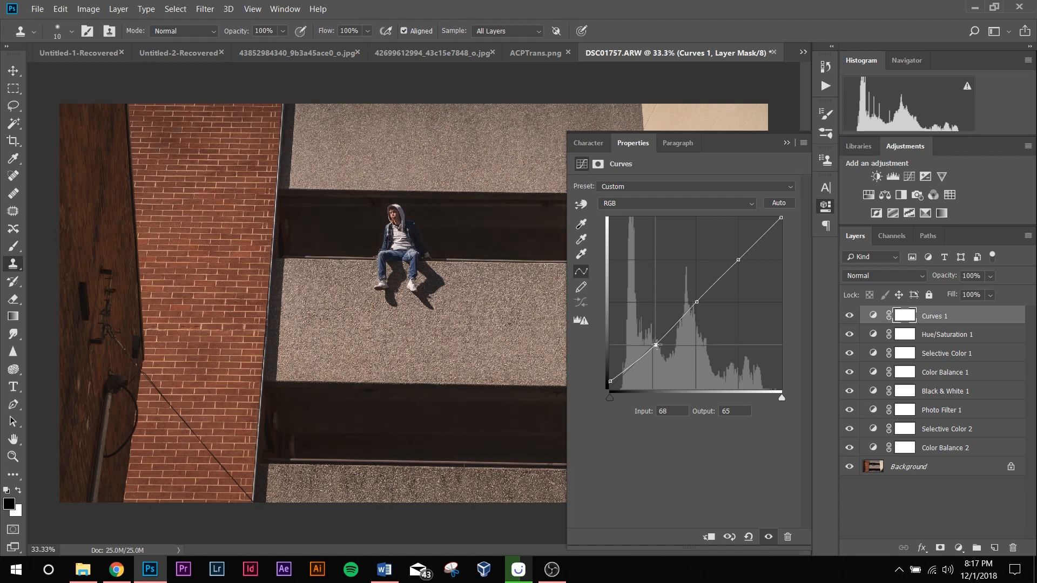
left_click_drag(652, 345, 653, 342)
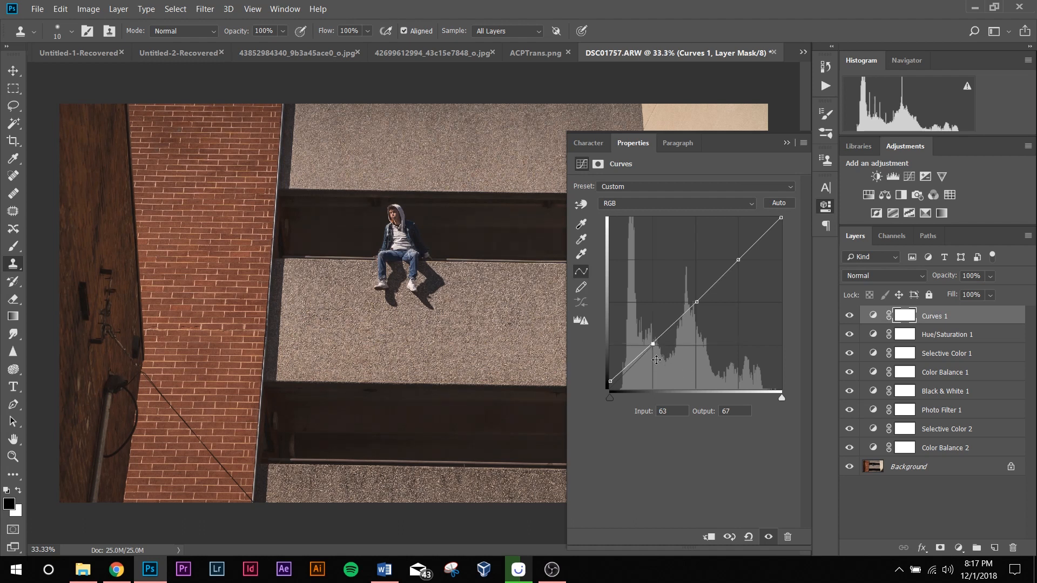
left_click_drag(697, 301, 693, 298)
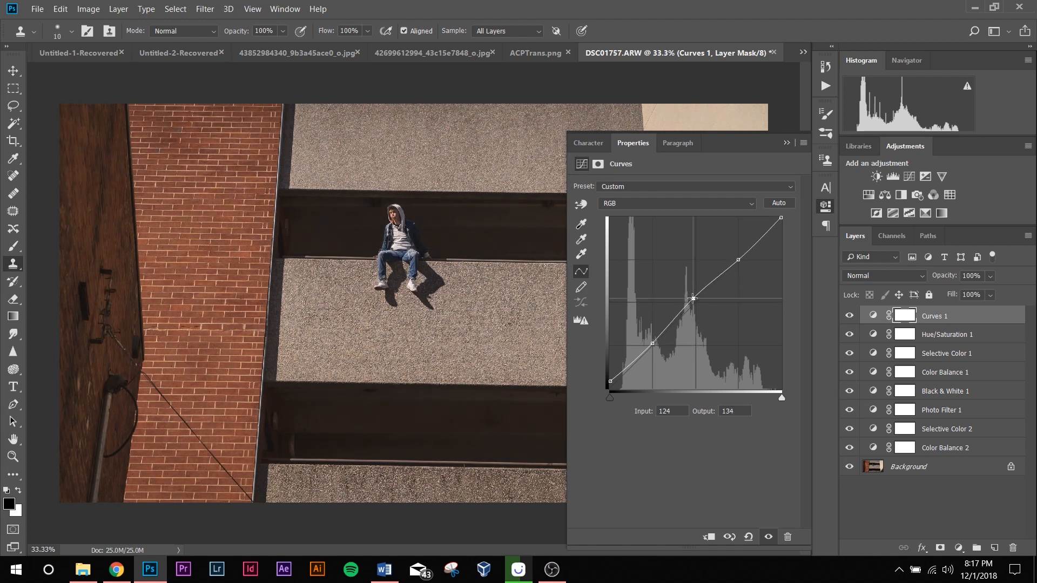
mouse_move(738, 259)
left_mouse_down()
mouse_move(731, 233)
mouse_move(737, 250)
left_mouse_up()
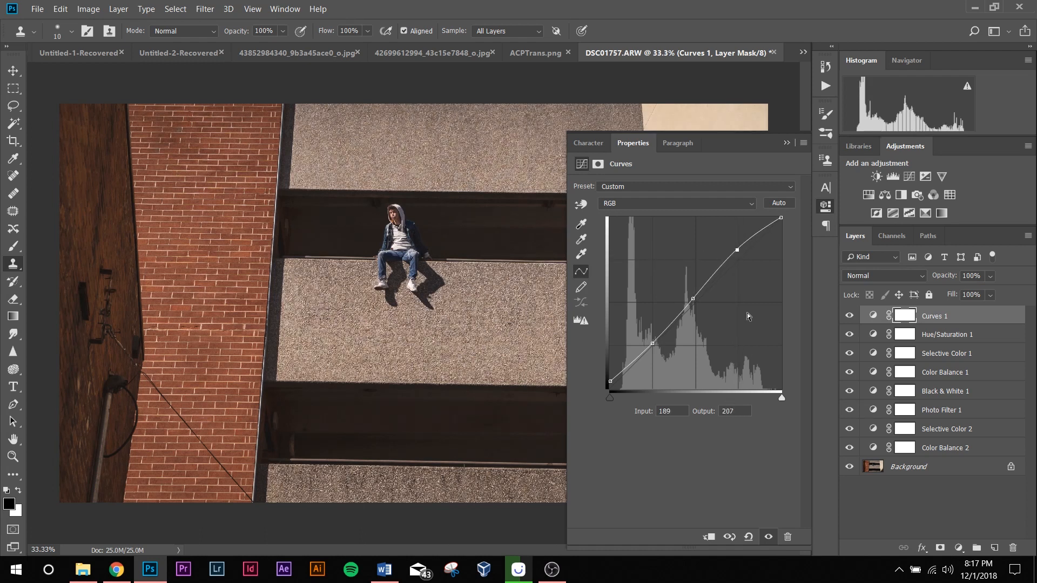
Step: Close the curve settings and toggle the Curves layer's visibility to compare the photo before and after its changes
left_click_drag(781, 218, 801, 208)
left_click(825, 206)
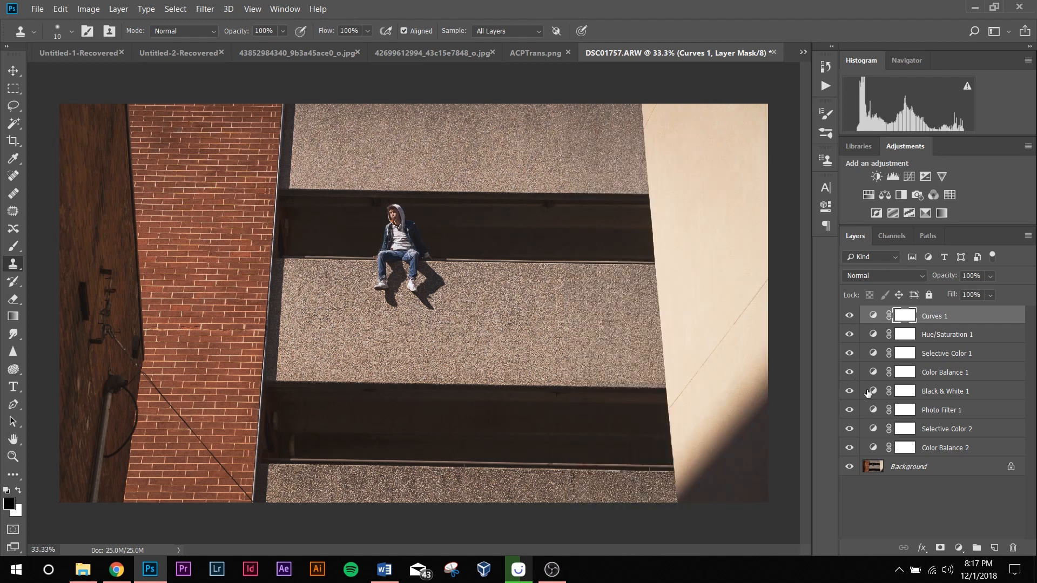
left_click(848, 317)
left_click(848, 317)
left_click(897, 571)
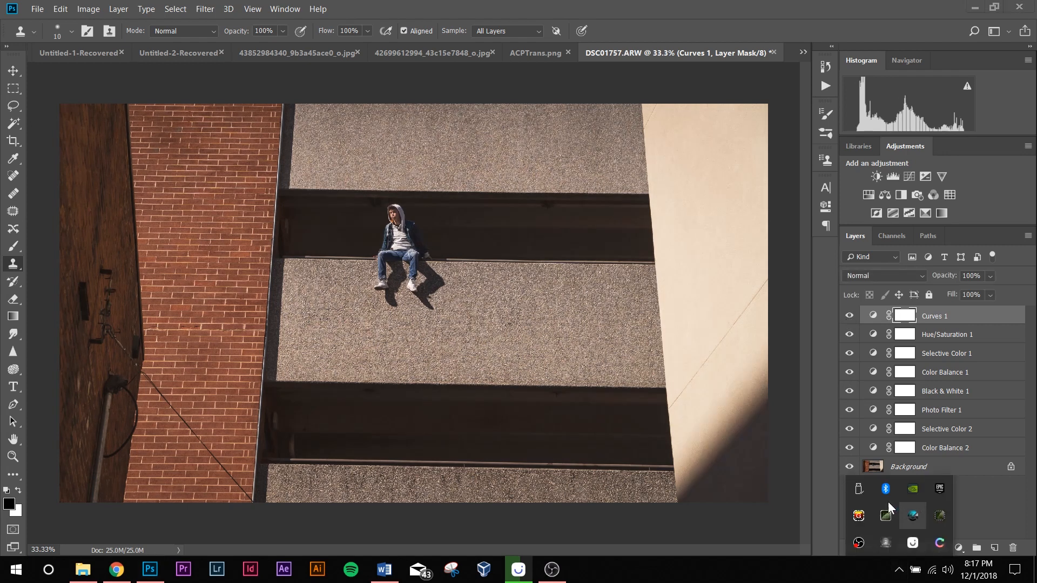
left_click(858, 517)
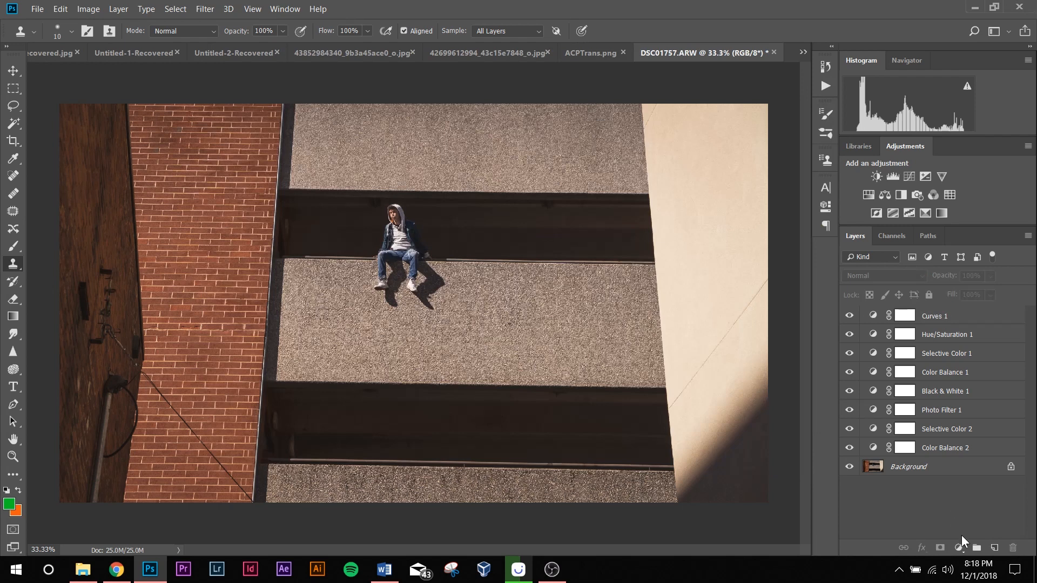
Step: Try a Levels adjustment layer, testing white input 245 and midtones 0.97, and delete the layer
left_click(958, 546)
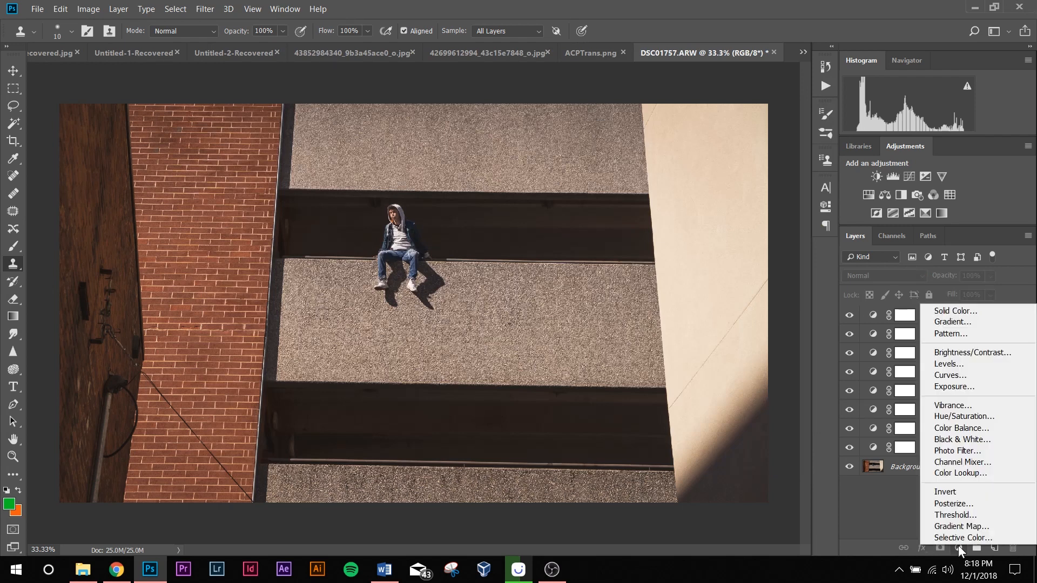
left_click(969, 363)
left_click_drag(778, 281, 772, 283)
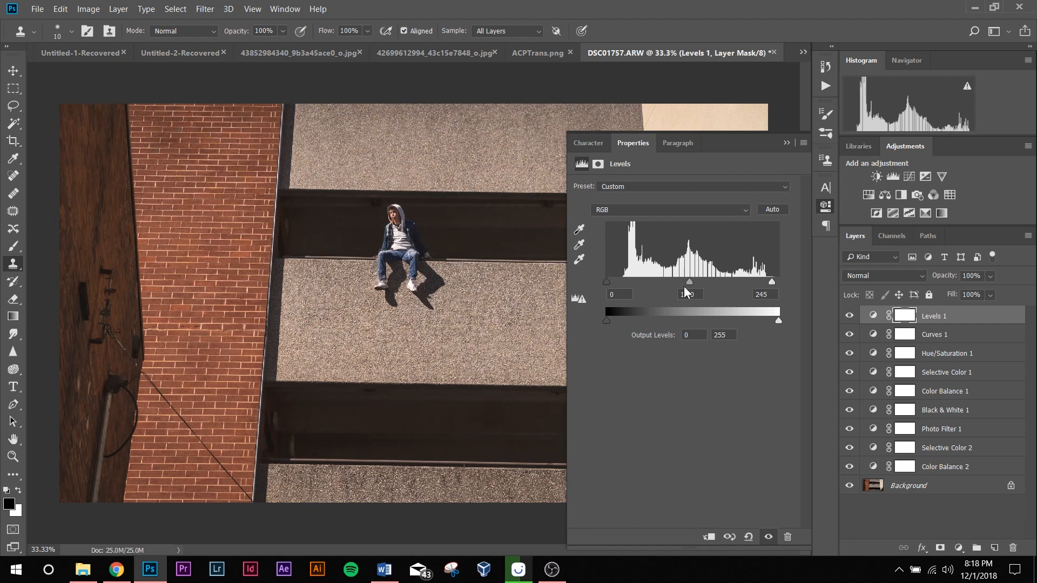
left_click_drag(689, 281, 692, 281)
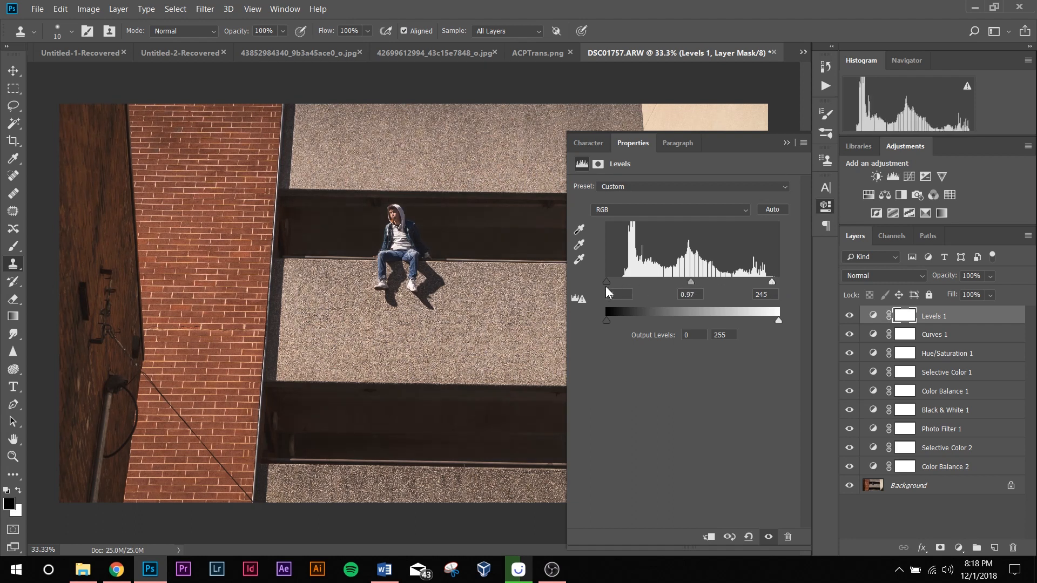
left_click_drag(690, 281, 690, 281)
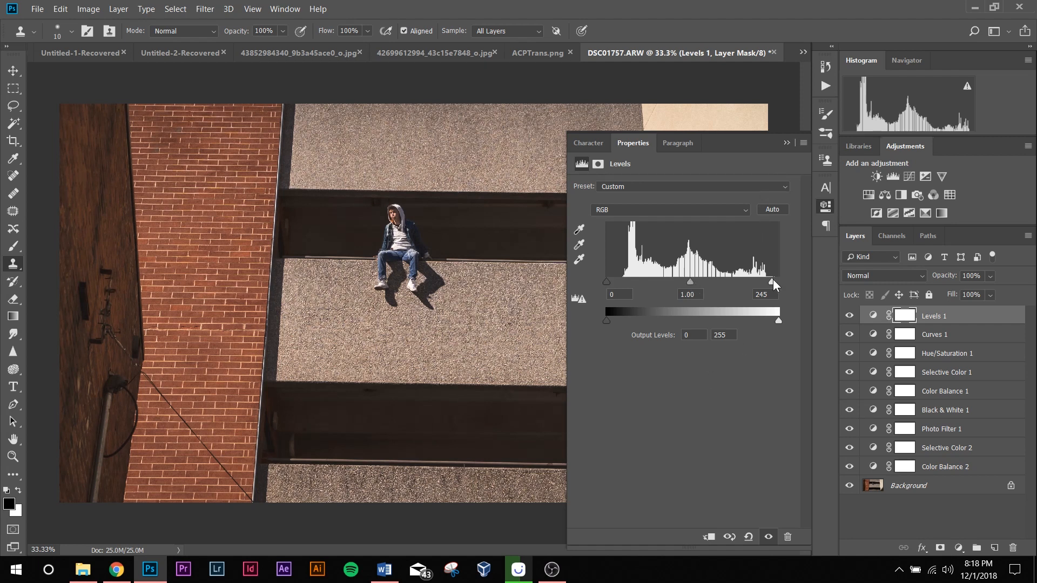
left_click_drag(772, 280, 779, 281)
left_click(786, 143)
left_click_drag(950, 319, 1013, 548)
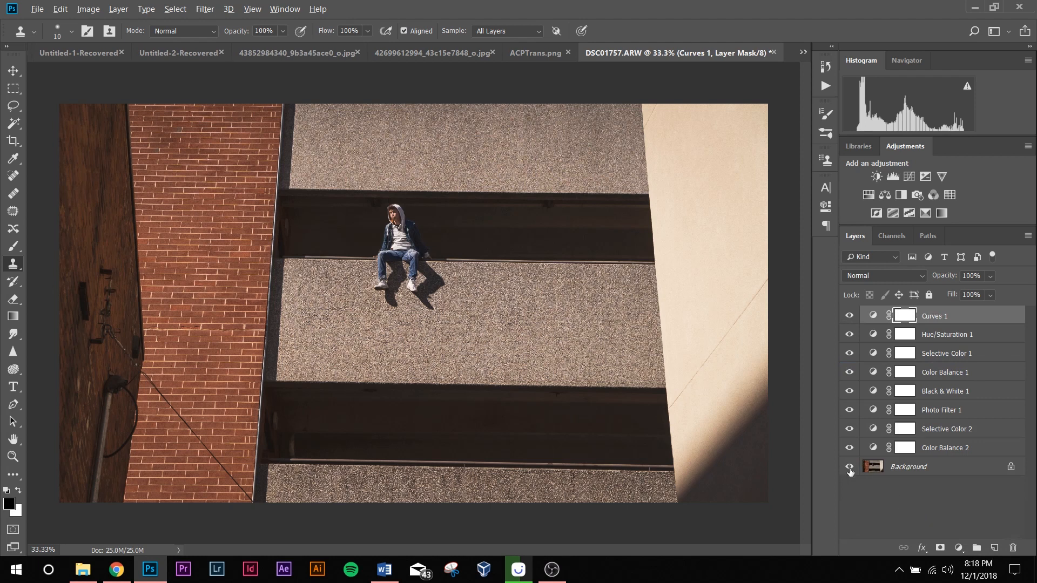
Step: Hide and show all adjustment layers at once twice to compare the graded photo with the original Background
left_click(849, 467, "alt")
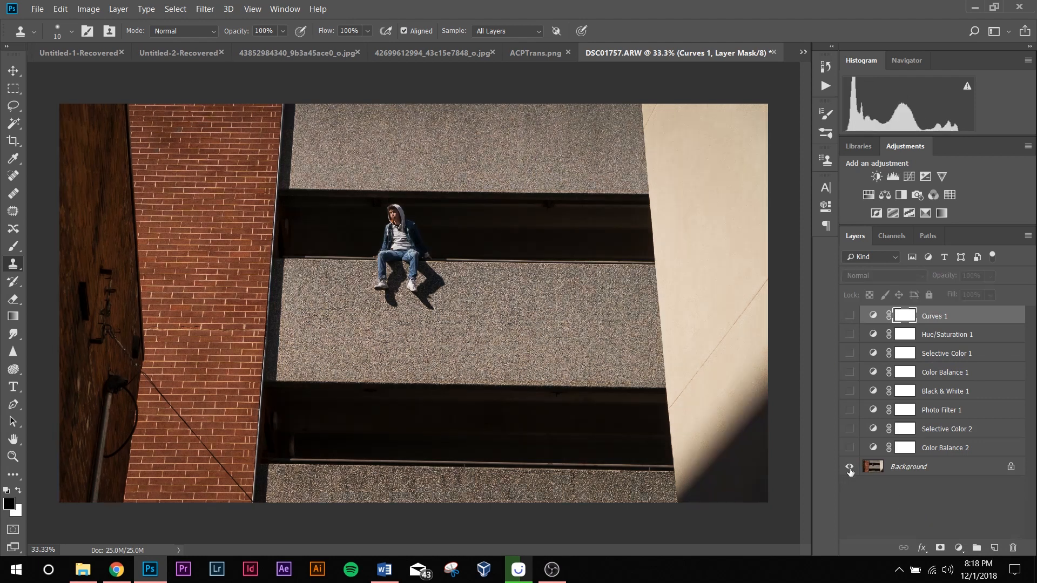
left_click(849, 469, "alt")
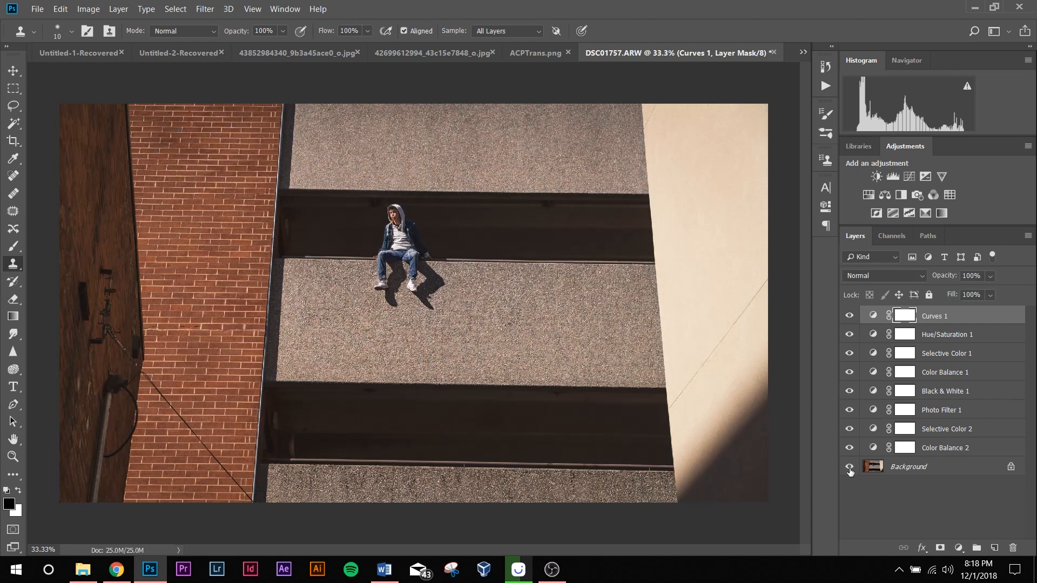
left_click(850, 469, "alt")
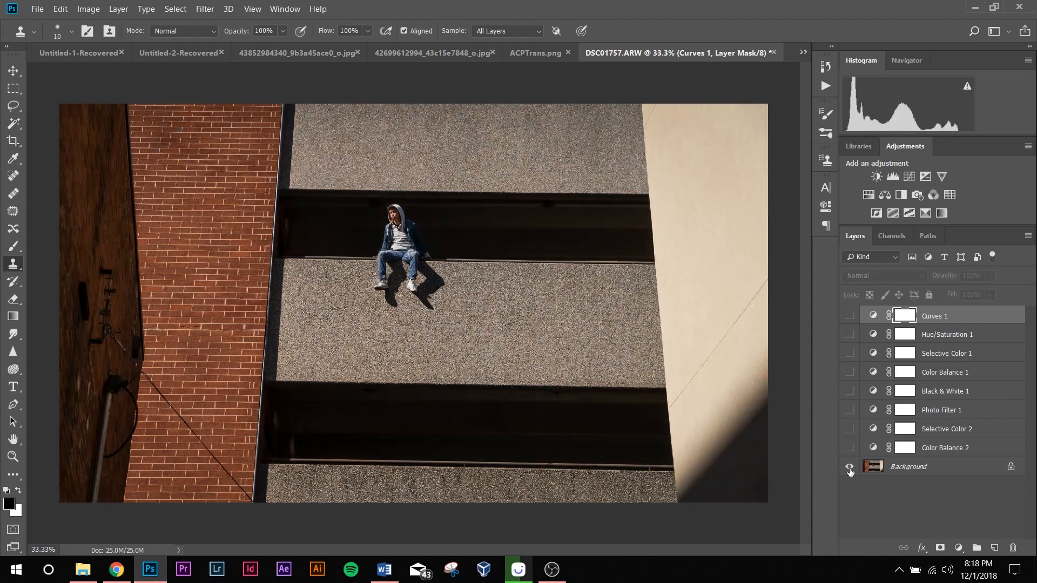
left_click(849, 469, "alt")
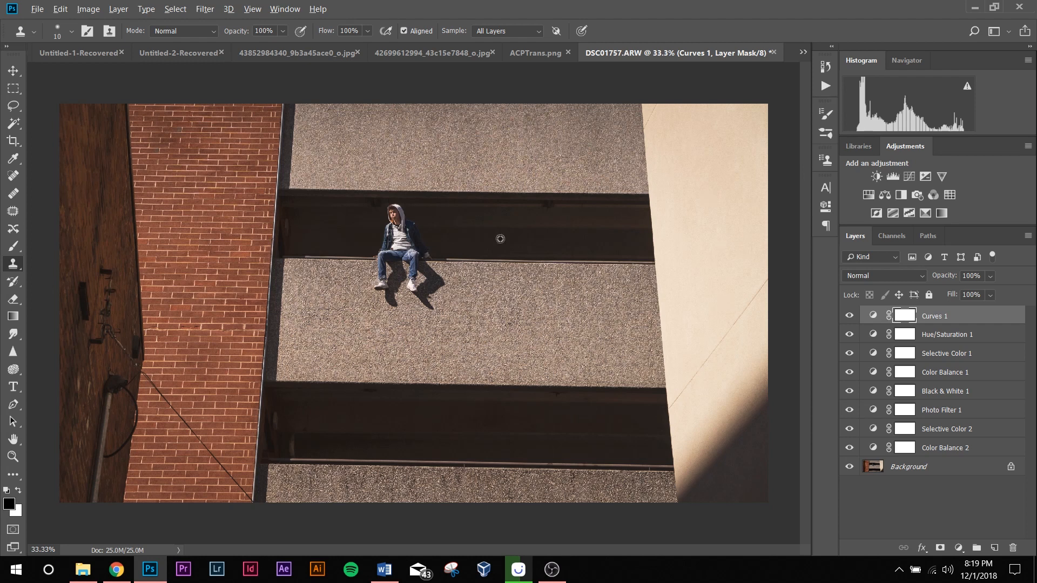
Step: Activate the Move tool and examine the graded photo's overall look at small and large sizes against the dark surround
scroll(437, 289, "down", 3)
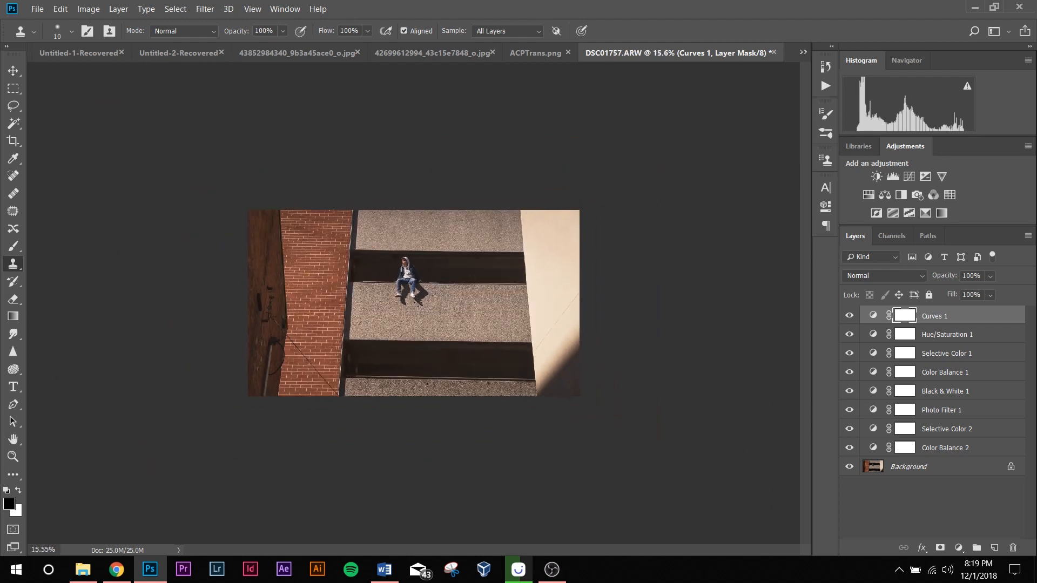
scroll(411, 286, "up", 2)
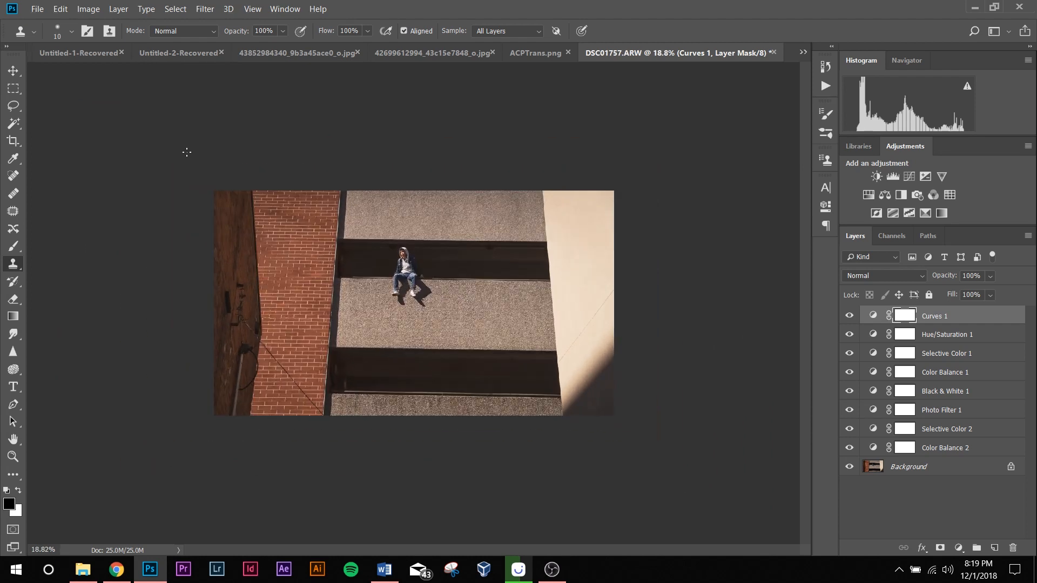
left_click(20, 72)
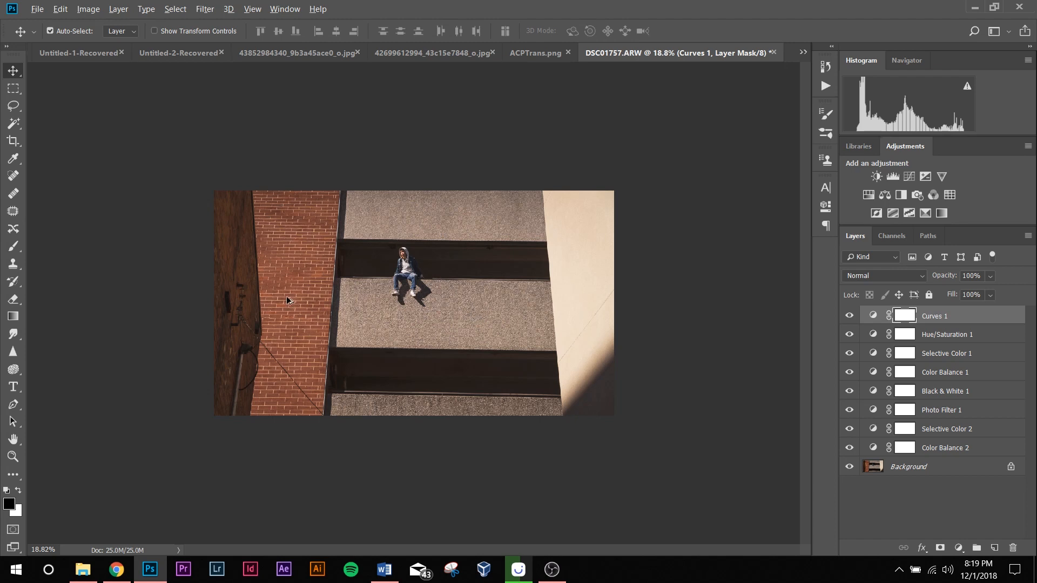
scroll(286, 297, "down", 2)
scroll(288, 301, "up", 1)
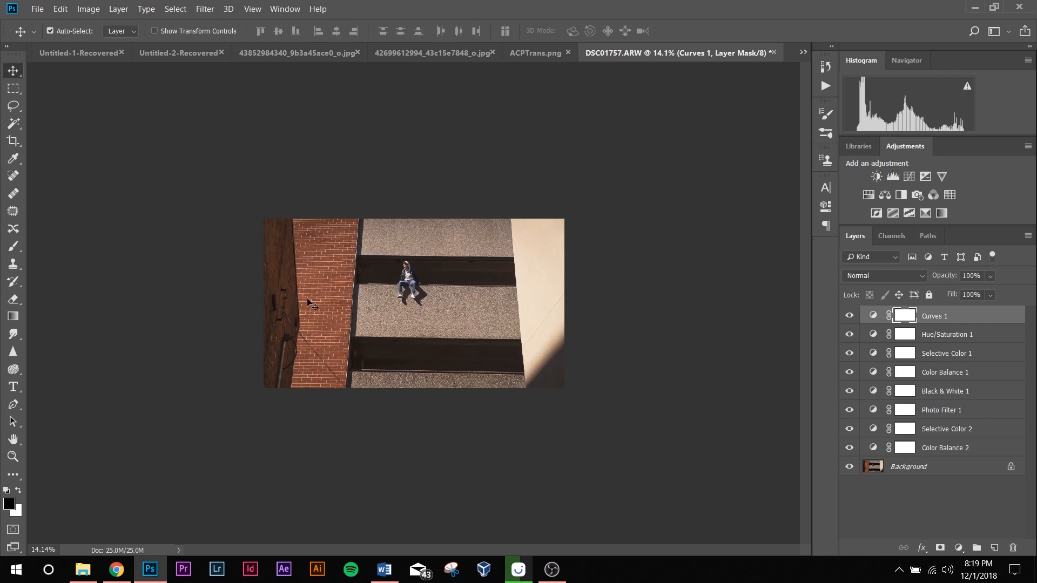
scroll(339, 294, "up", 5)
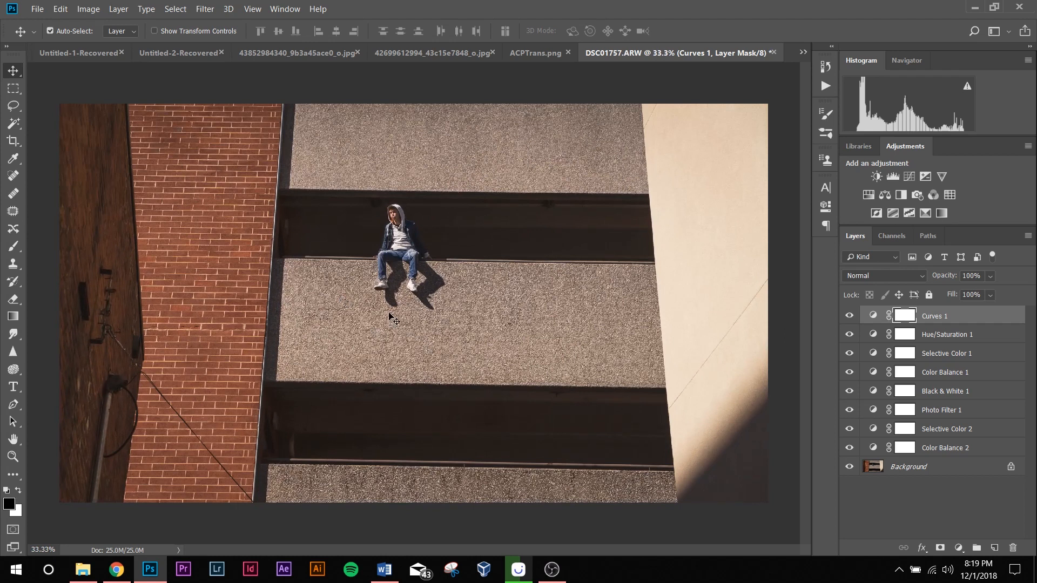
scroll(390, 318, "down", 5)
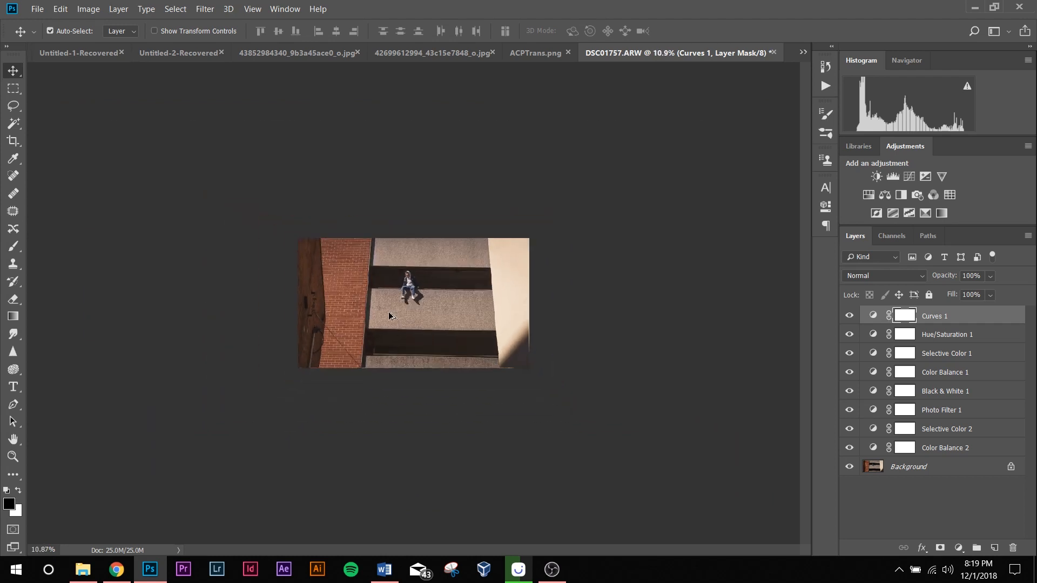
scroll(367, 310, "up", 2)
scroll(367, 310, "down", 1)
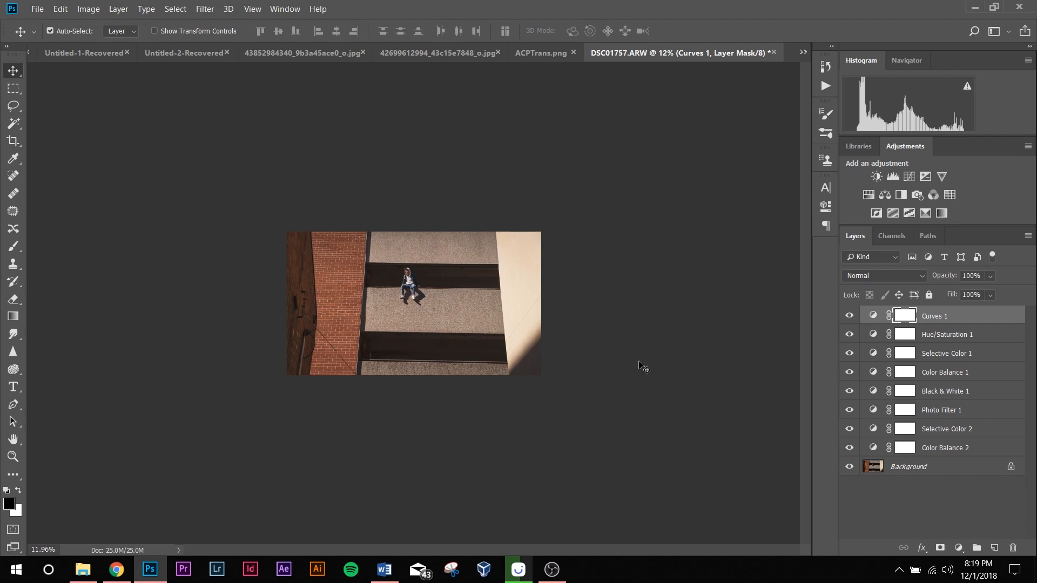
Step: Change the area surrounding the photo to the white Custom color to judge the grade against it
right_click(633, 326)
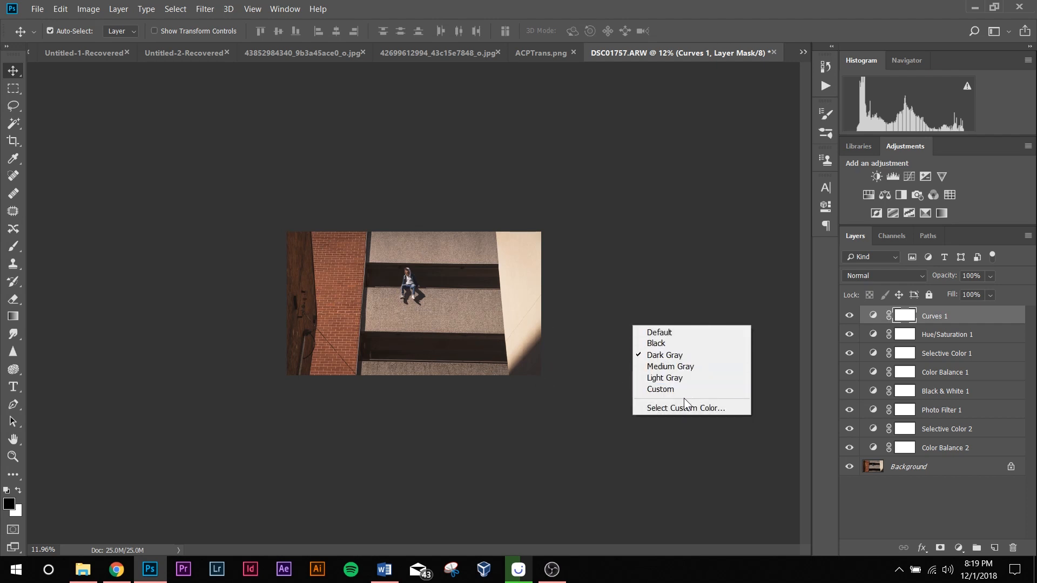
left_click(669, 389)
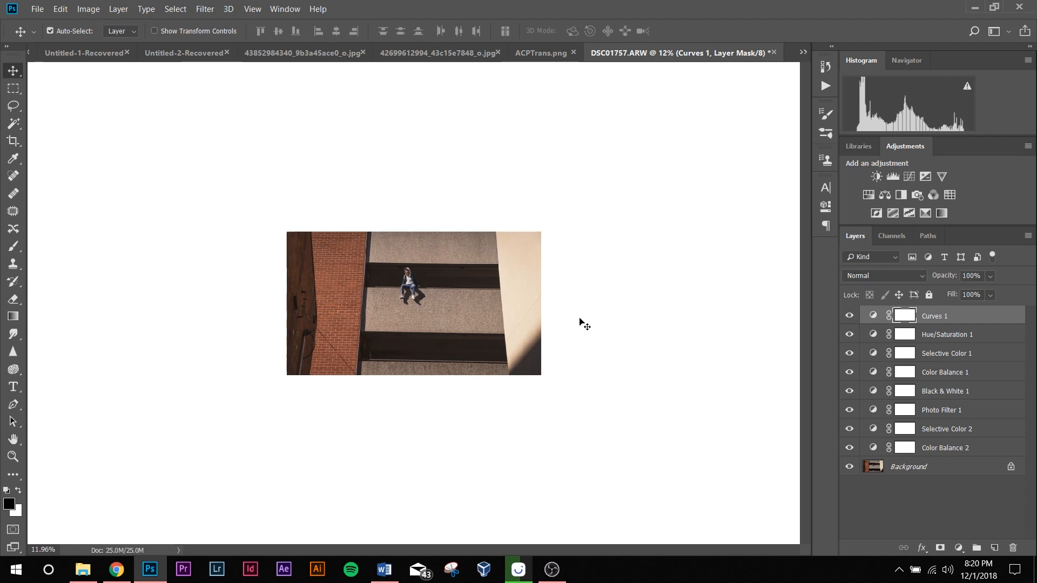
scroll(422, 307, "up", 5)
scroll(422, 306, "down", 1)
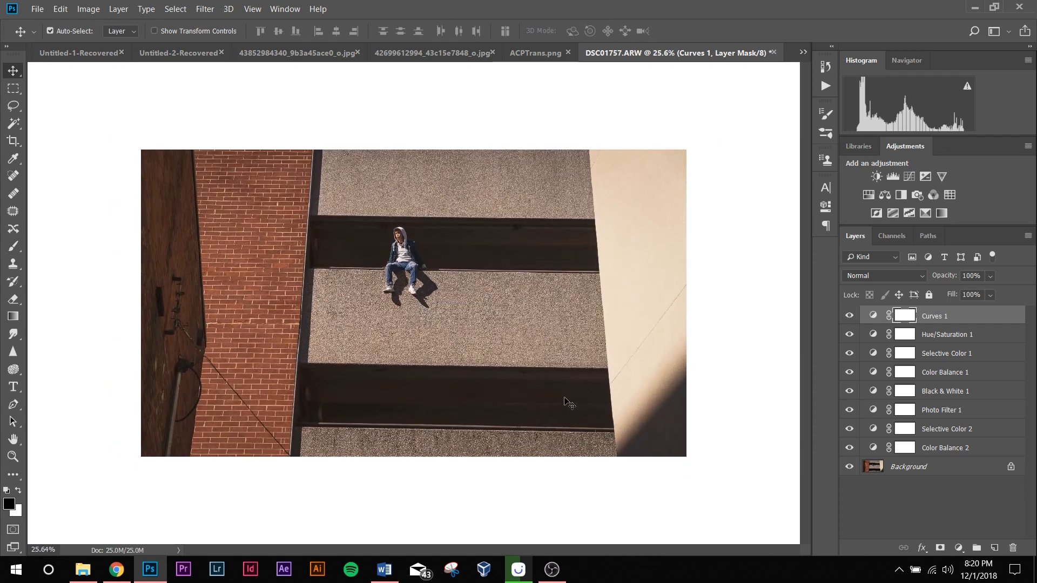
Step: Apply the Camera Raw Filter to the Background layer with Shadows at +34
left_click(942, 466)
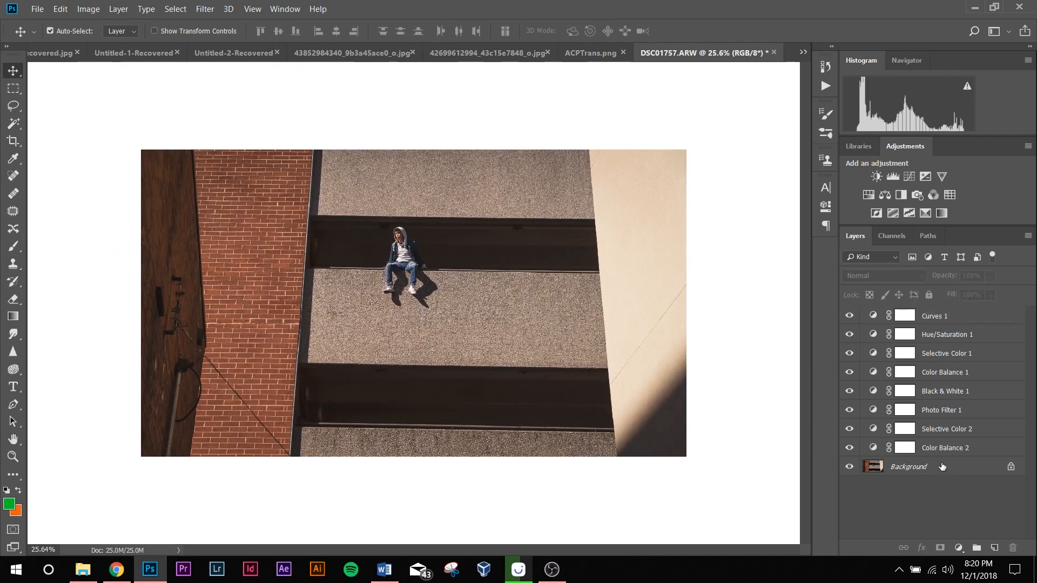
left_click(942, 469)
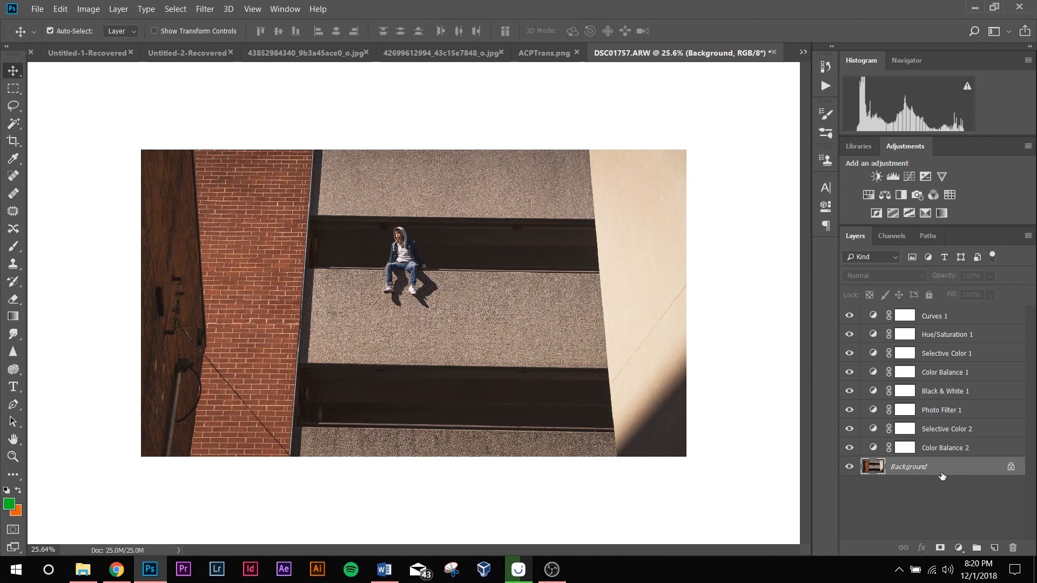
left_click(212, 8)
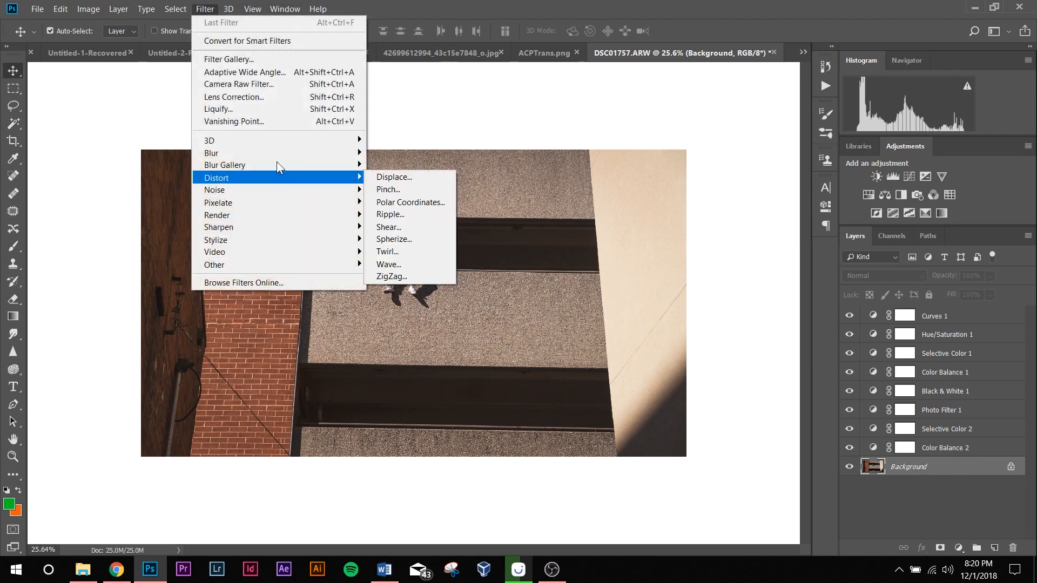
left_click(246, 83)
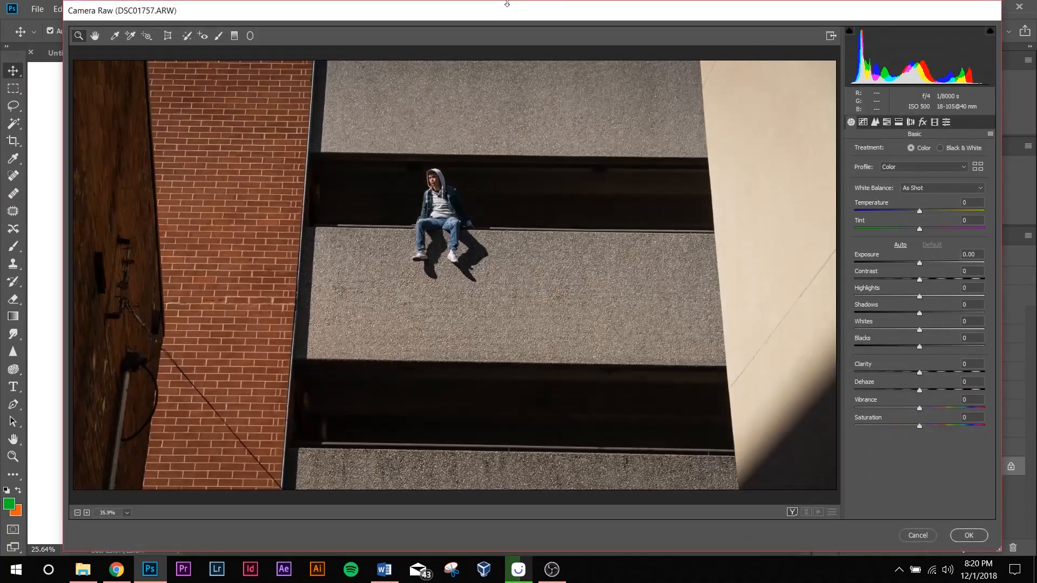
left_click_drag(919, 313, 941, 313)
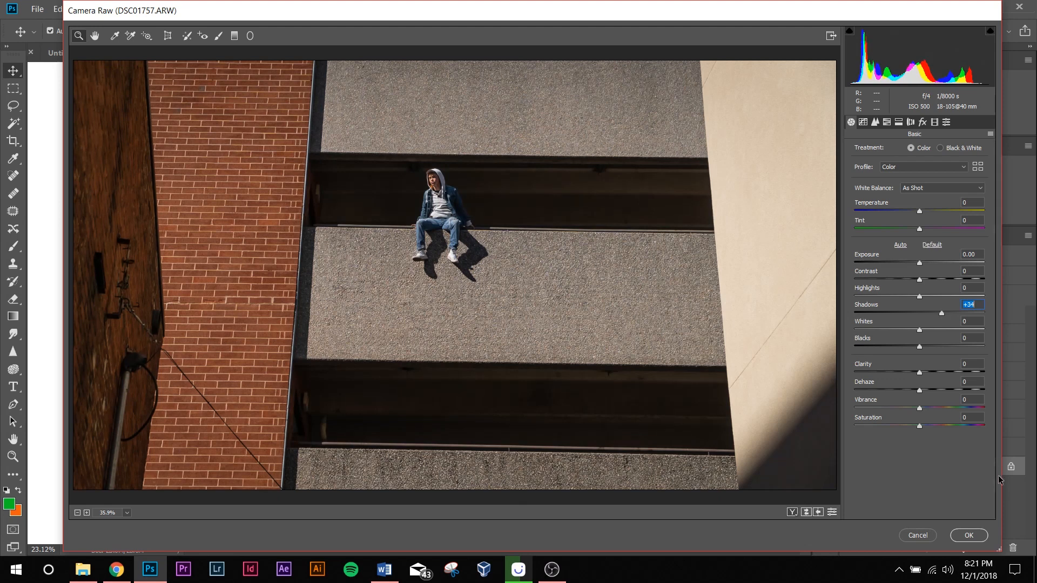
left_click(969, 535)
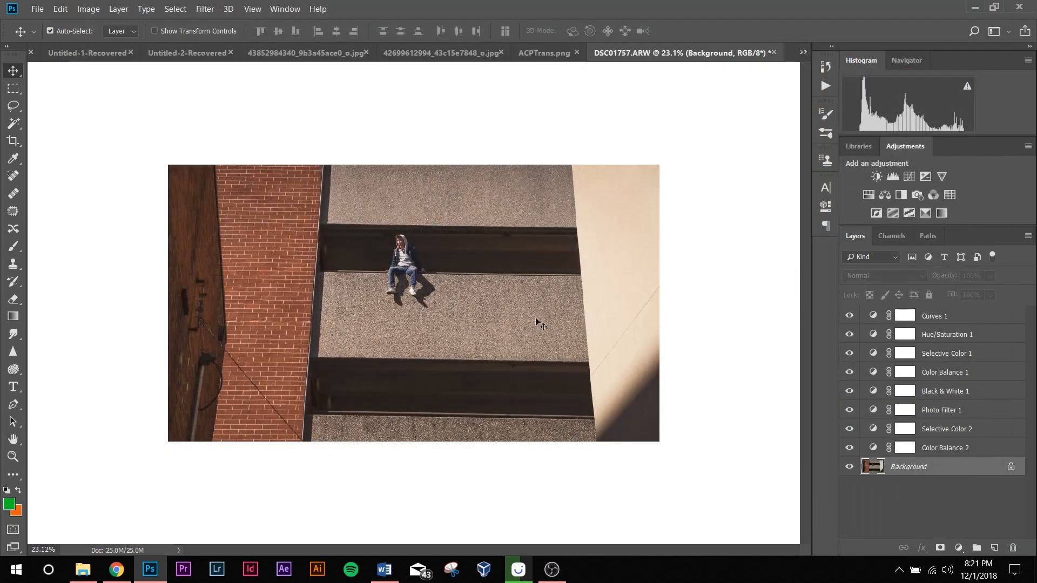
Step: Apply the Camera Raw Filter to the Background layer again with Highlights at about +13
scroll(486, 276, "down", 3)
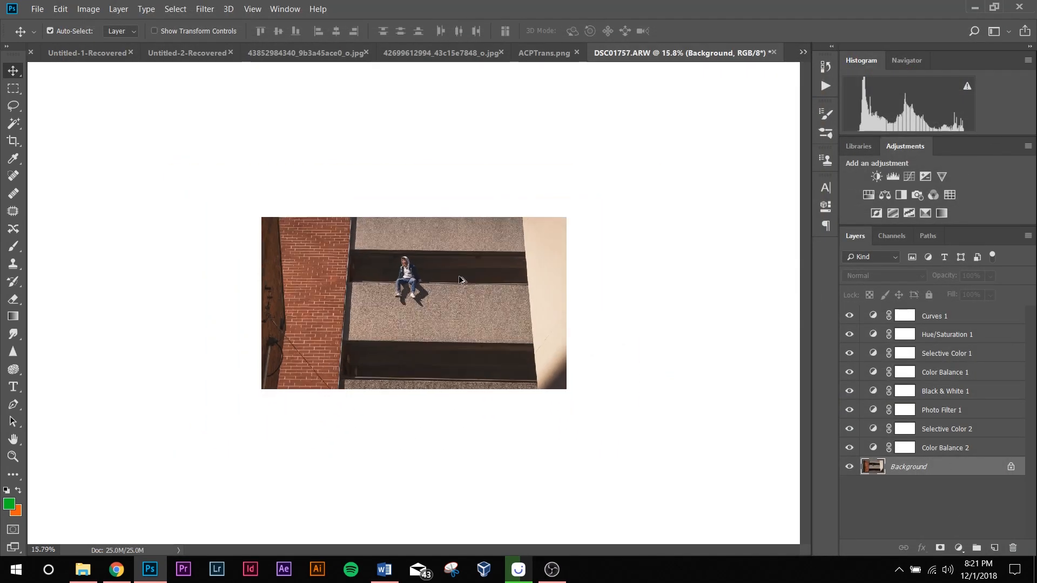
scroll(412, 284, "down", 1)
scroll(213, 299, "up", 4)
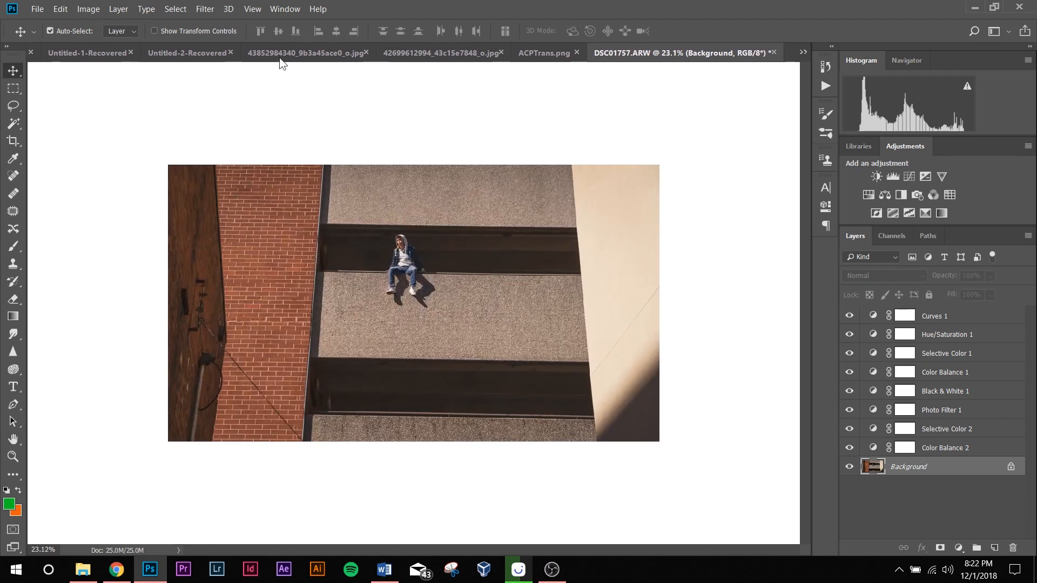
left_click(212, 11)
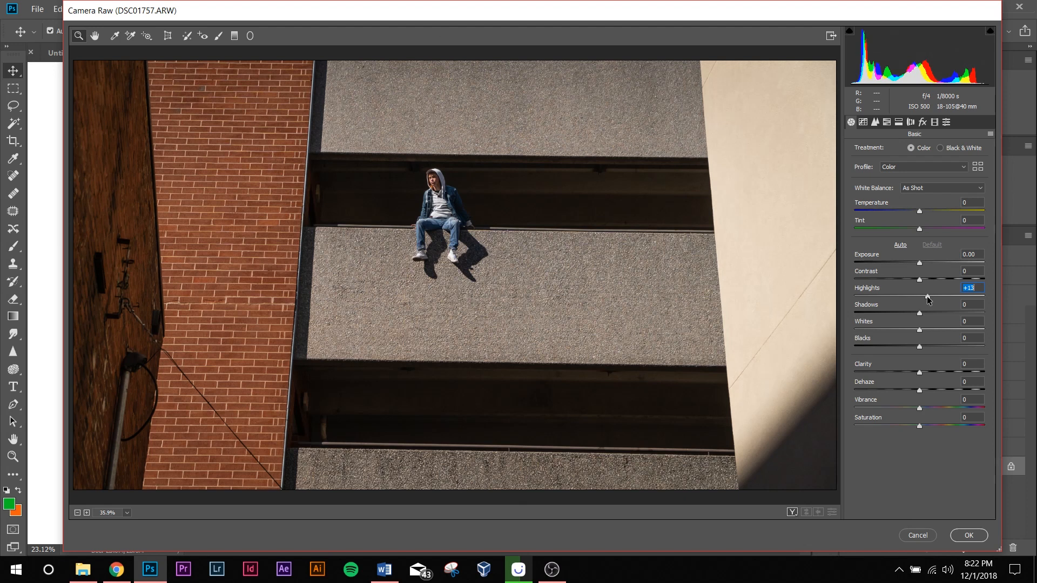
left_click(980, 535)
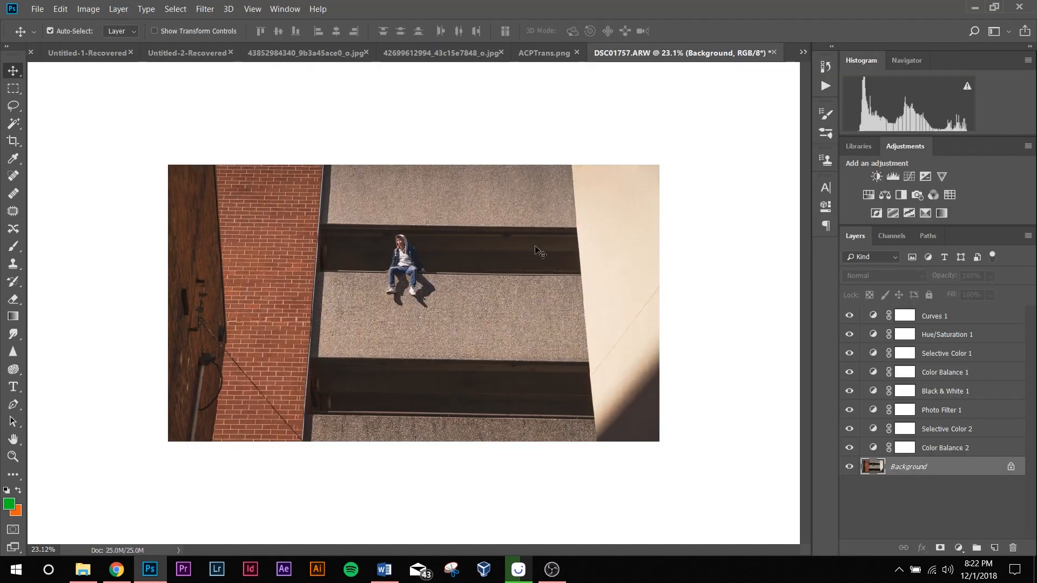
scroll(474, 301, "down", 4)
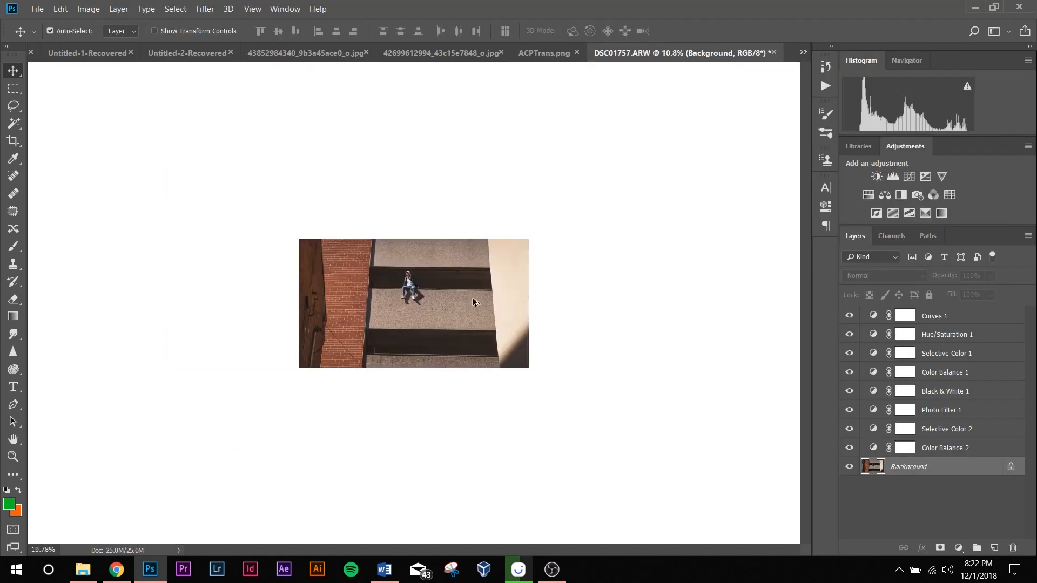
scroll(473, 302, "up", 6)
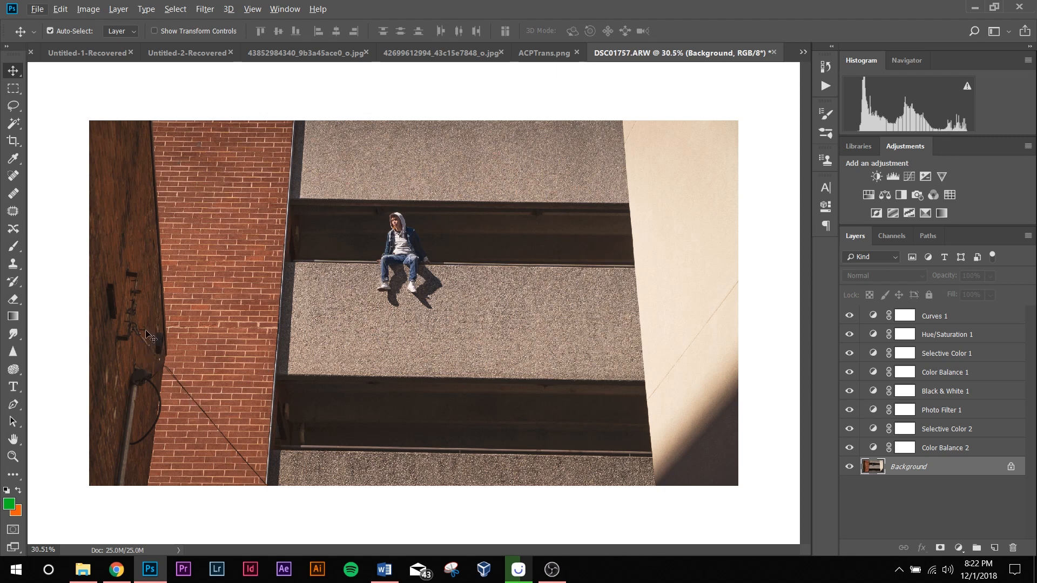
scroll(173, 326, "down", 5)
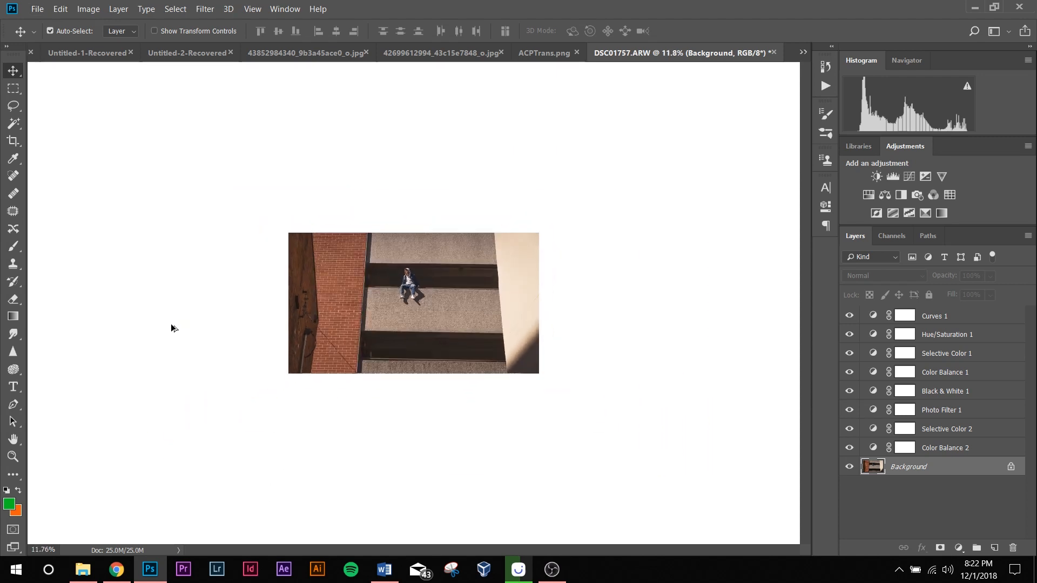
Step: Activate the Clone Stamp tool with a brush size of 50 for retouching the chain and cables beside the brick wall
scroll(281, 338, "up", 7)
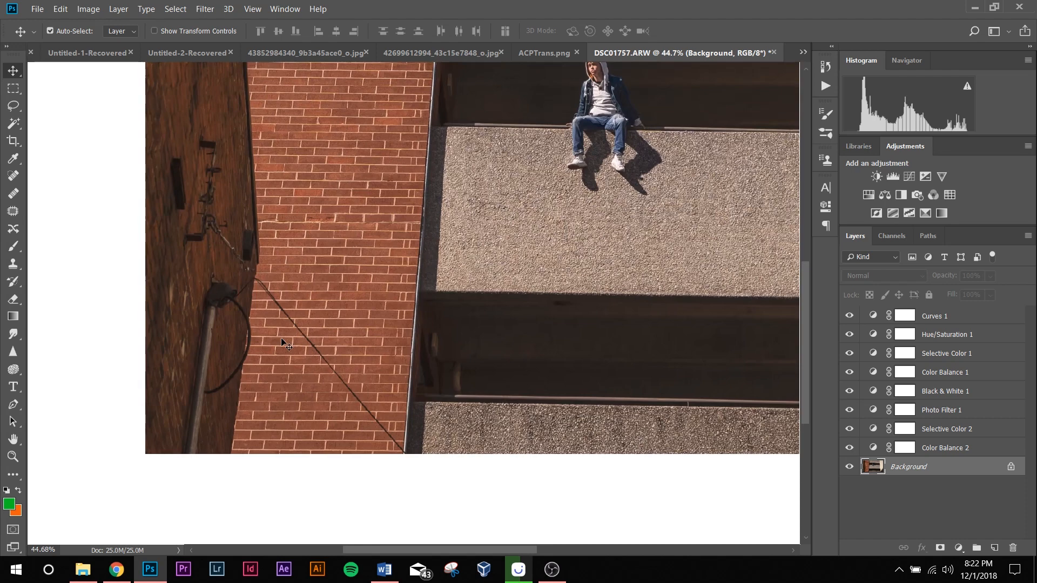
scroll(275, 295, "up", 1)
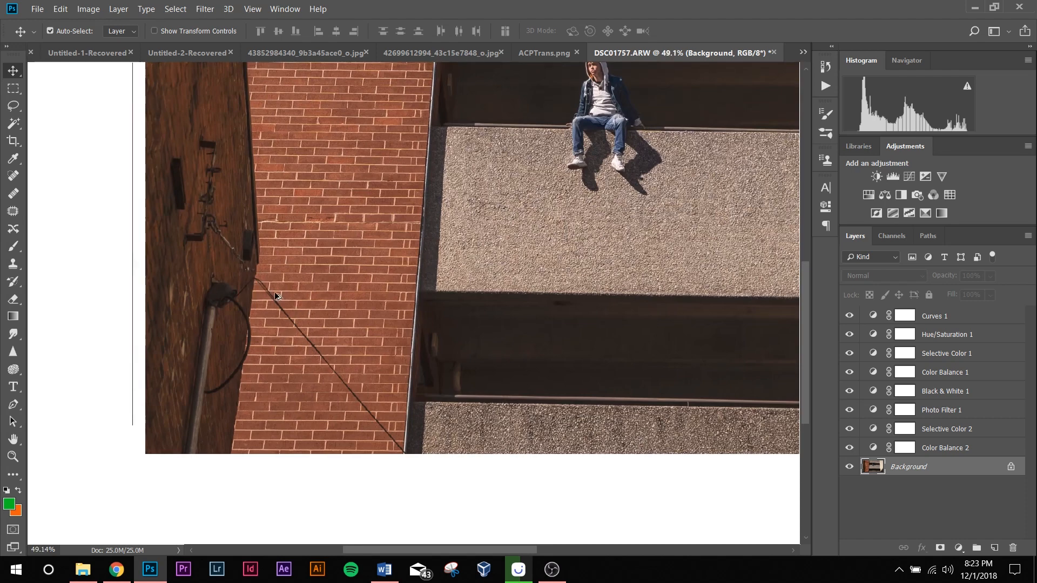
scroll(275, 296, "up", 3)
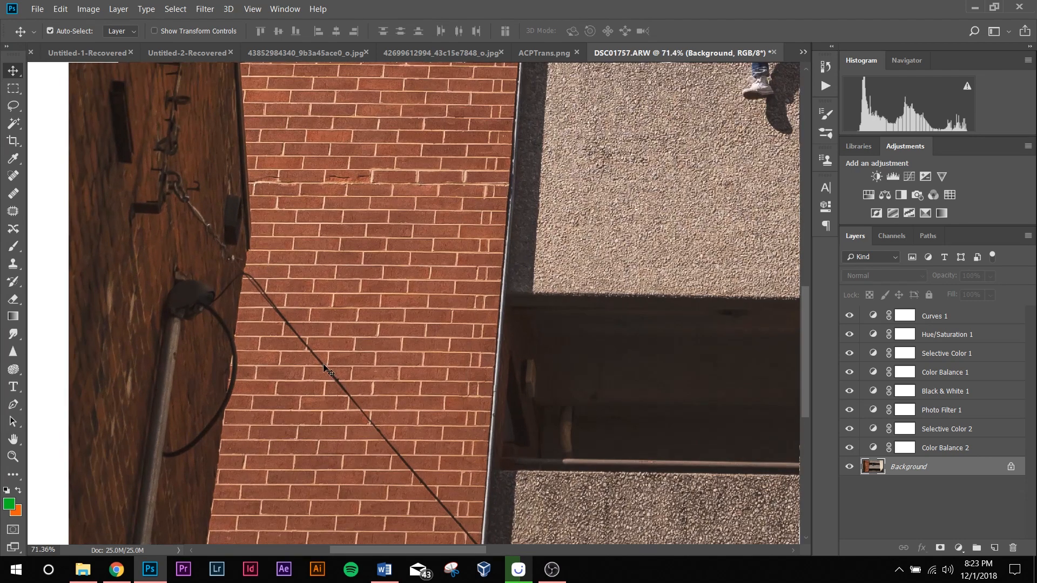
scroll(370, 342, "down", 2)
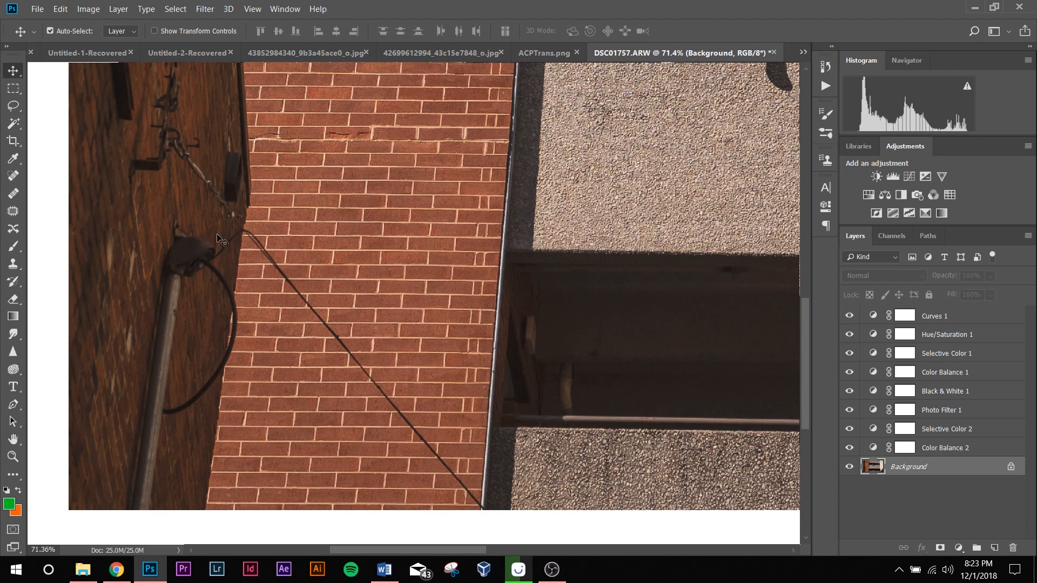
left_click(14, 264)
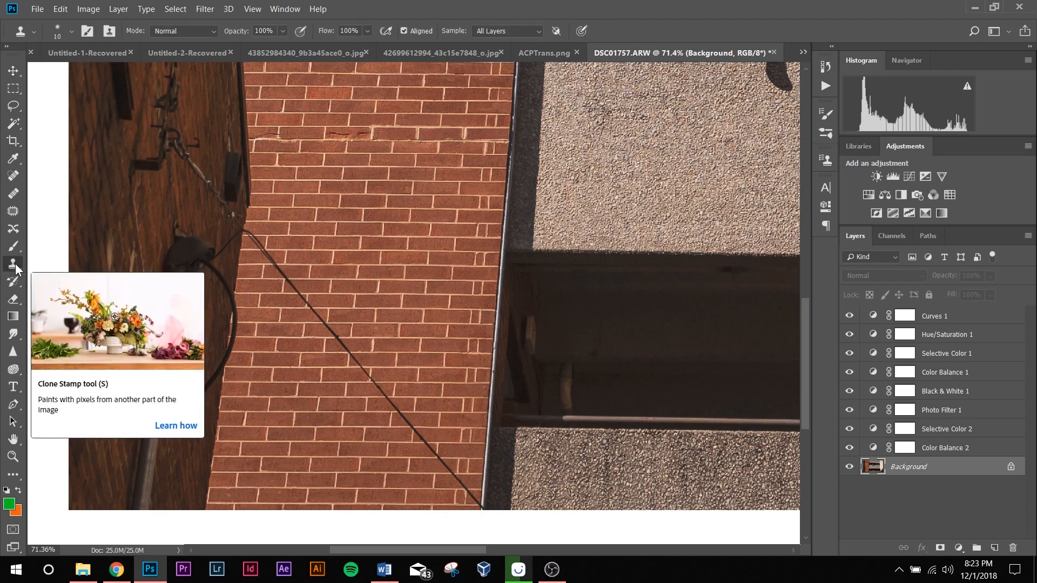
right_click(16, 265)
left_click(46, 268)
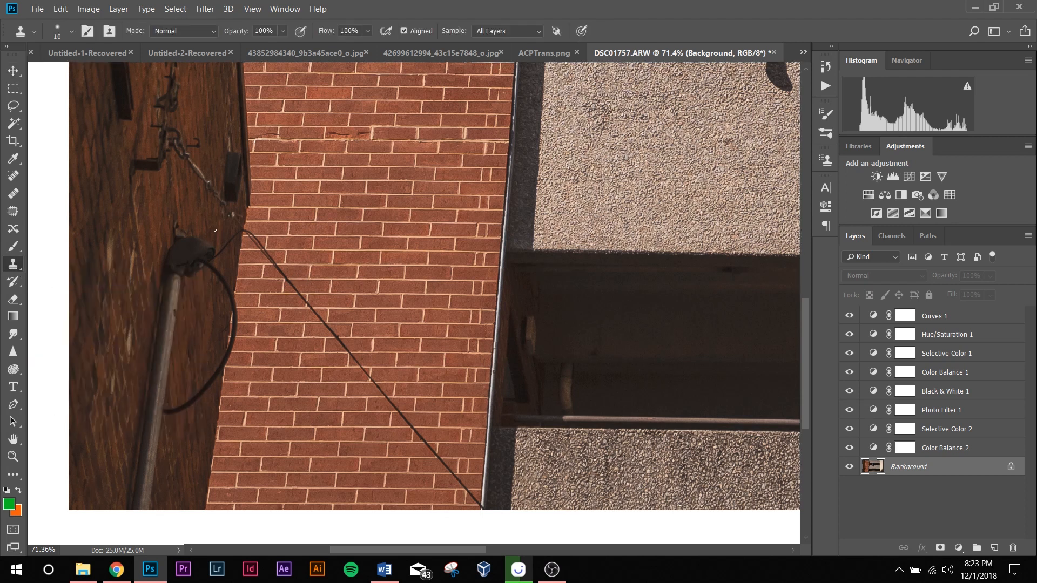
key("bracketright")
key("bracketright")
key("bracketright")
key("bracketright")
Step: Merge all visible layers into the Background and duplicate the merged layer
right_click(943, 468)
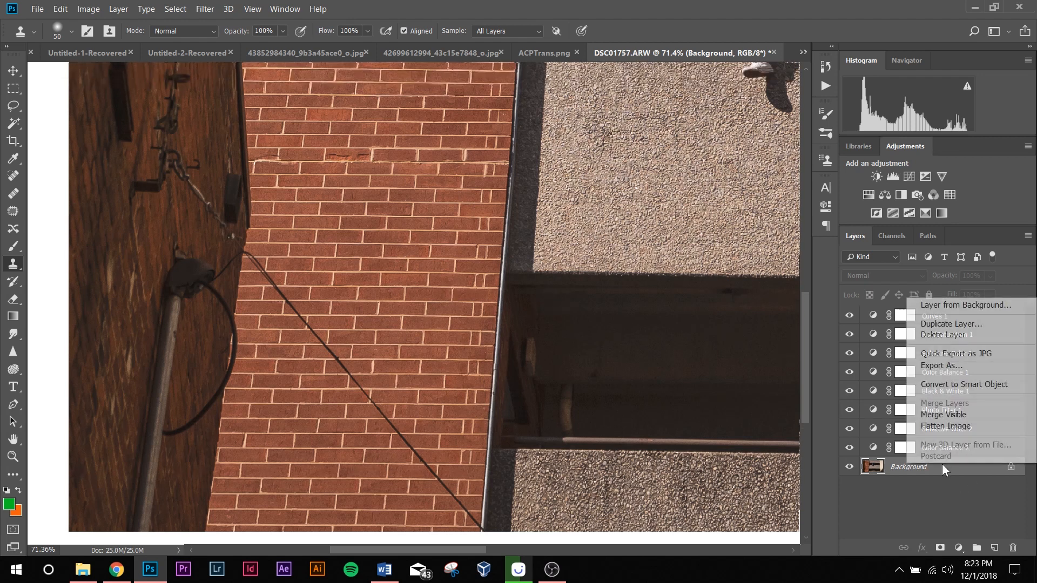
left_click(956, 413)
left_click_drag(963, 319, 994, 548)
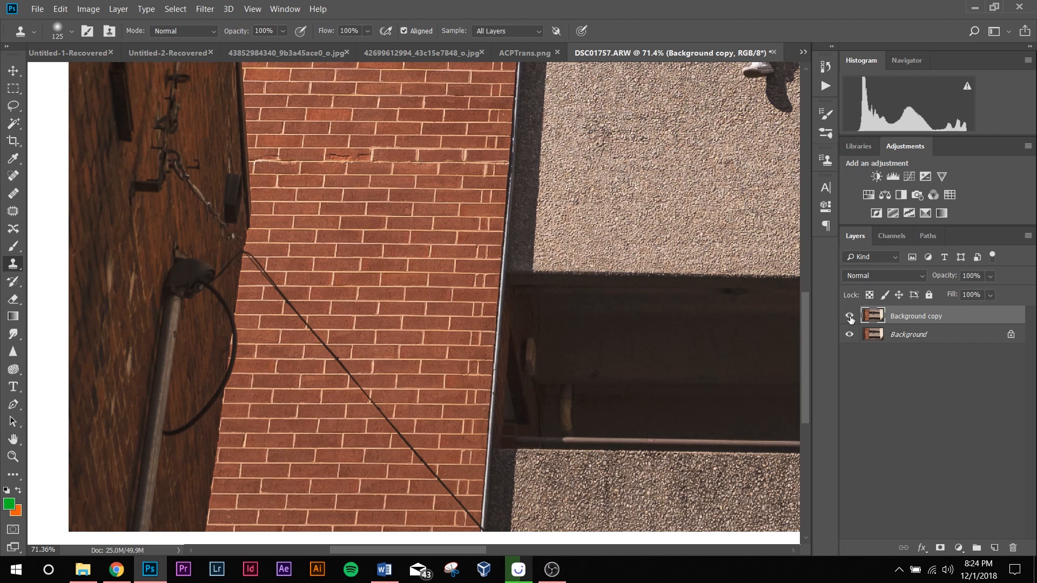
Step: Clone clean wood texture over the hanging chain on the dark wooden wall, using a Clone Stamp brush size of 40
scroll(177, 176, "up", 3)
key("bracketleft")
key("bracketleft")
key("bracketleft")
key("bracketleft")
key("bracketleft")
key("bracketleft")
key("bracketleft")
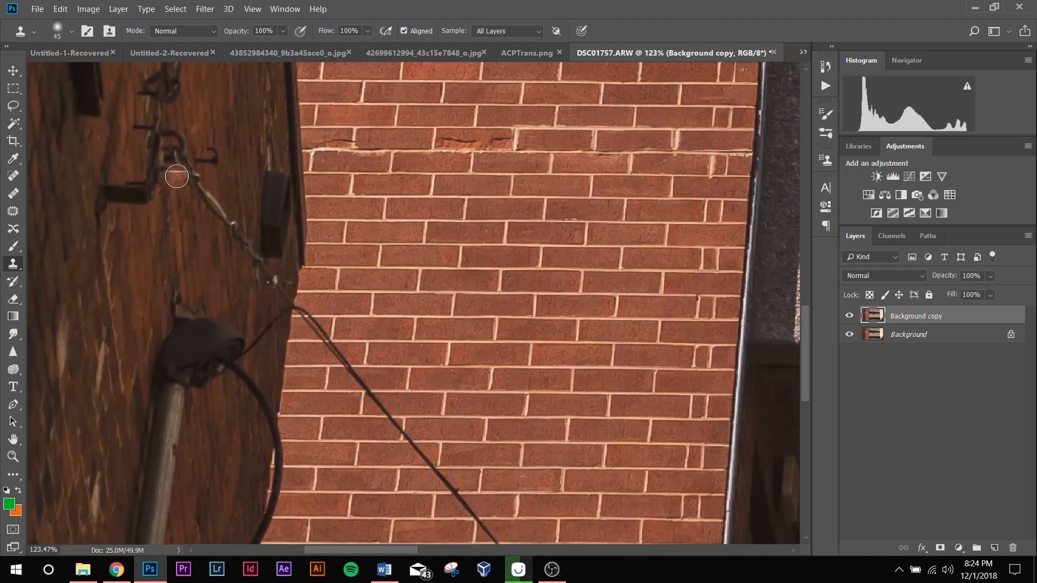
key("bracketleft")
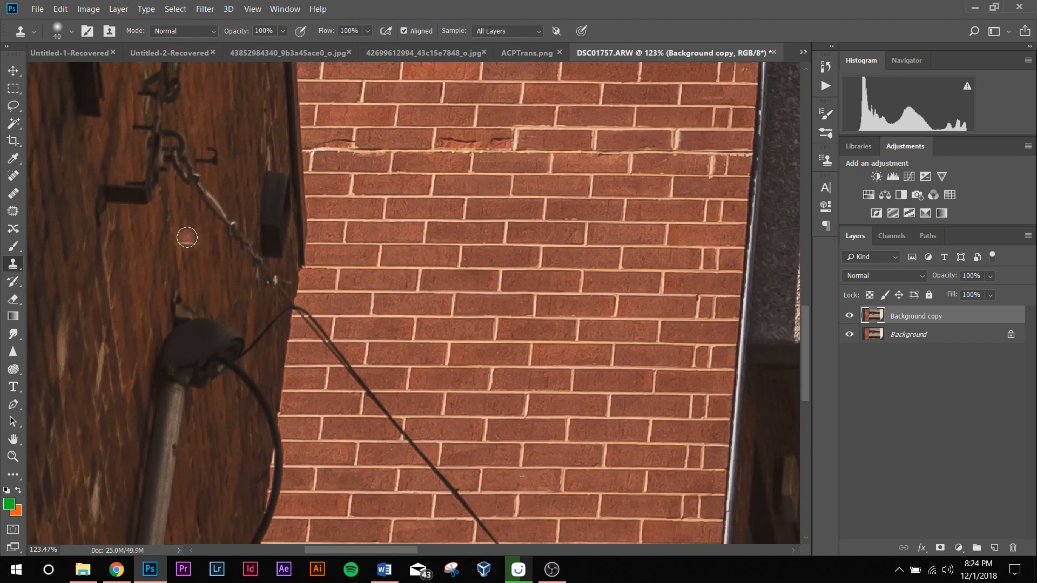
right_click(14, 264)
left_click(52, 262)
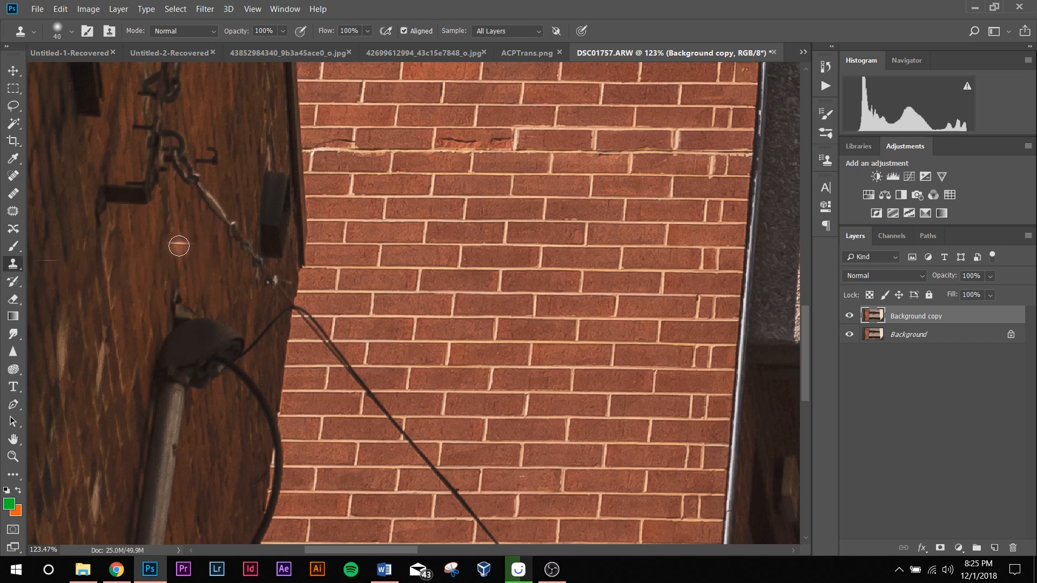
left_click(178, 258, "alt")
left_click_drag(195, 223, 194, 234)
mouse_move(188, 177)
left_mouse_down()
mouse_move(188, 190)
mouse_move(211, 167)
mouse_move(208, 196)
left_mouse_up()
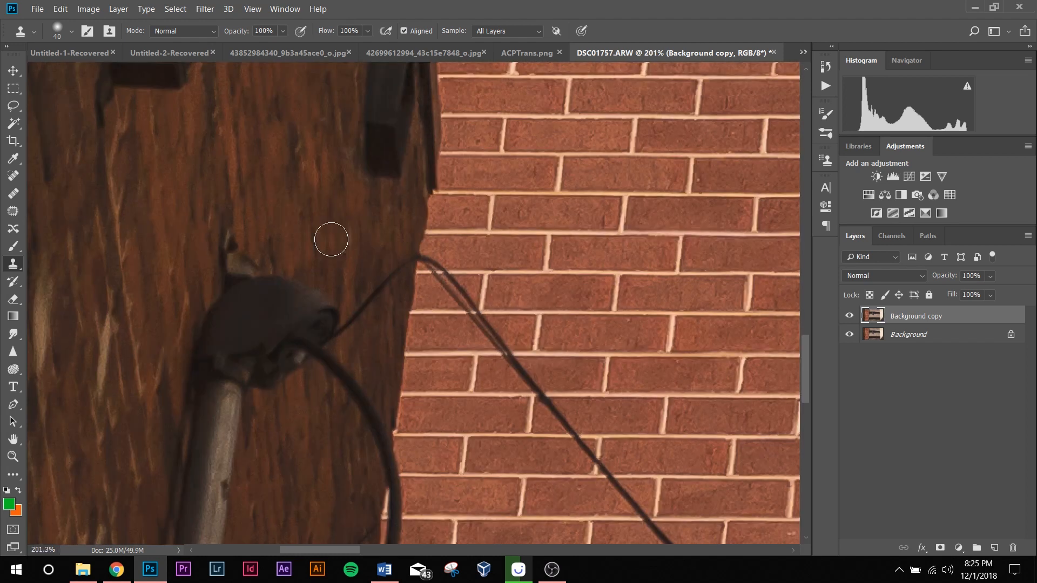
Step: Clone over the thin cable where it crosses from the wood onto the brick wall, with the brush size reduced to 10
key("bracketleft")
key("bracketleft")
key("bracketleft")
key("bracketleft")
key("bracketleft")
key("bracketleft")
scroll(437, 270, "up", 5)
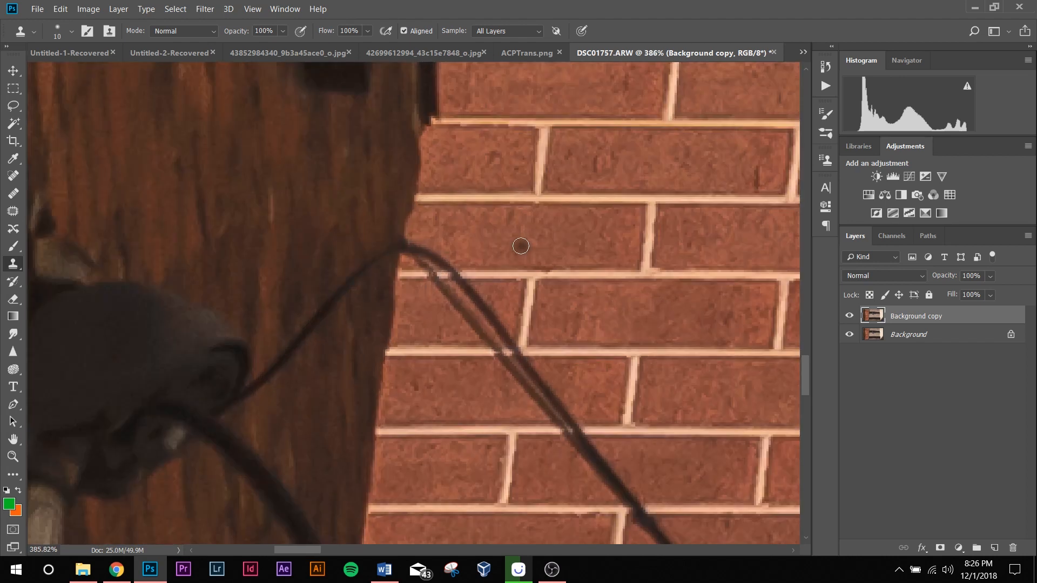
mouse_move(406, 246)
left_mouse_down()
mouse_move(460, 276)
mouse_move(420, 274)
left_mouse_up()
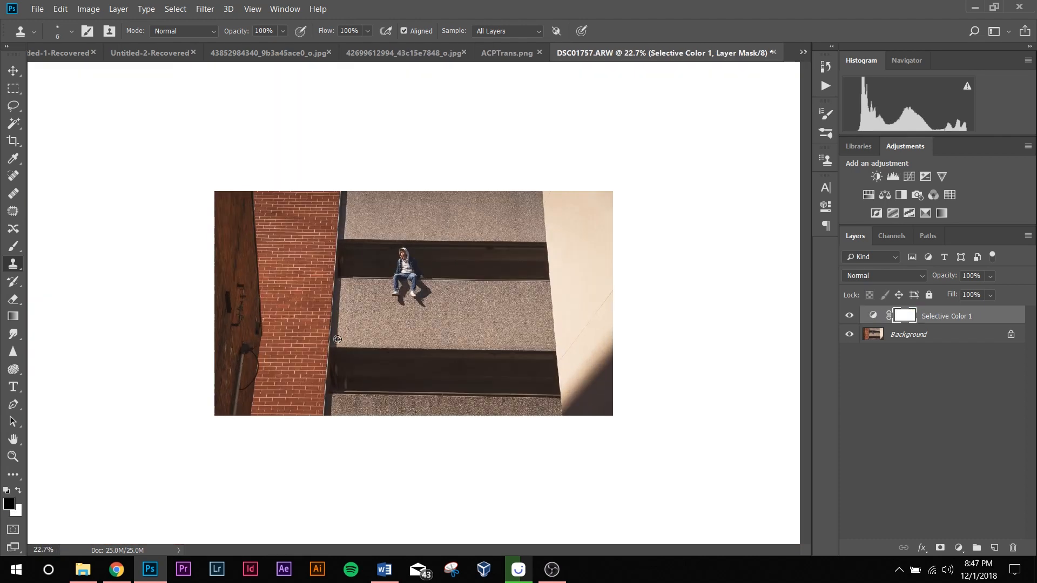
Step: Copy the Alpha Captures logo from ACPTrans.png into the DSC01757.ARW photo with the Move tool
key("ctrl+0")
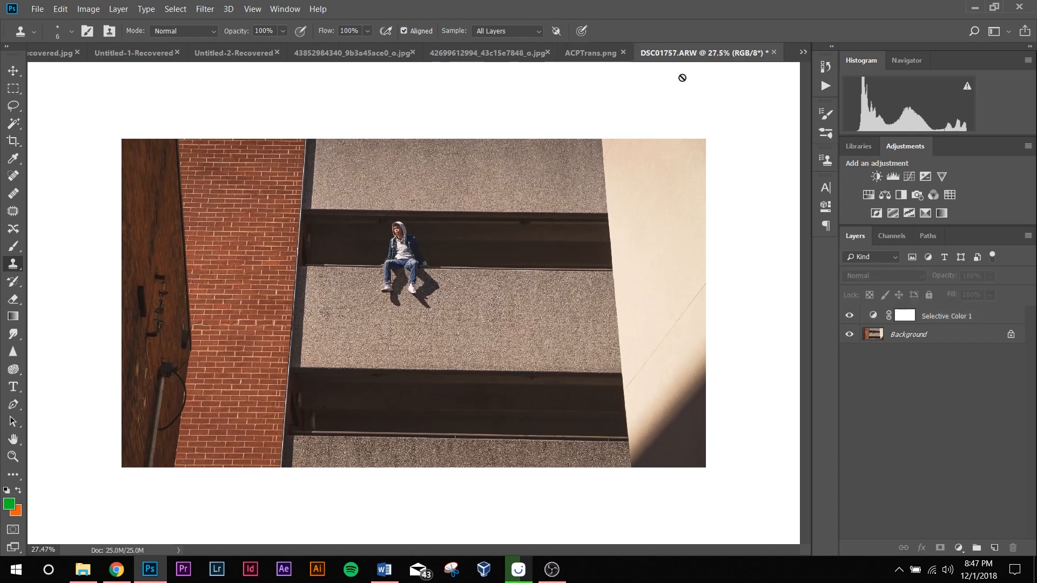
left_click(595, 54)
left_click(13, 70)
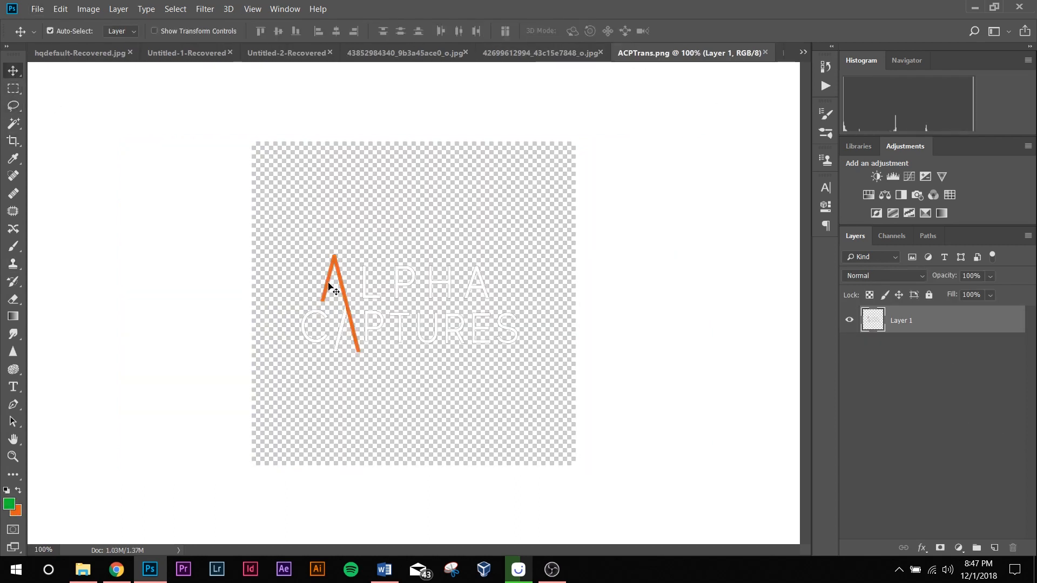
mouse_move(341, 280)
left_mouse_down()
mouse_move(672, 88)
mouse_move(786, 51)
mouse_move(711, 57)
mouse_move(352, 293)
left_mouse_up()
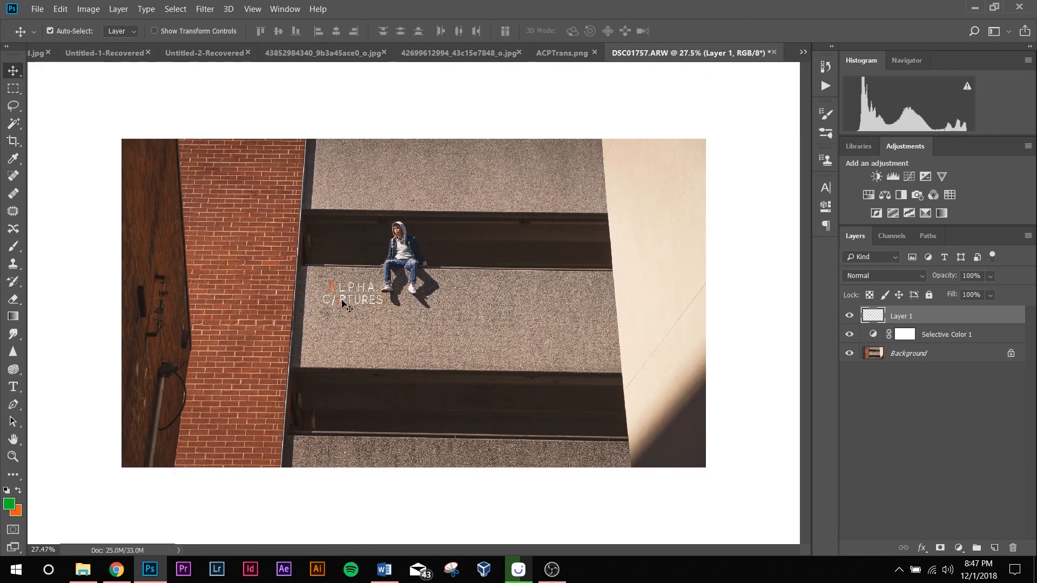
Step: Place the logo in the photo's lower-left corner and scale it down to roughly two thirds of its size
left_click_drag(331, 303, 138, 457)
key("ctrl+t")
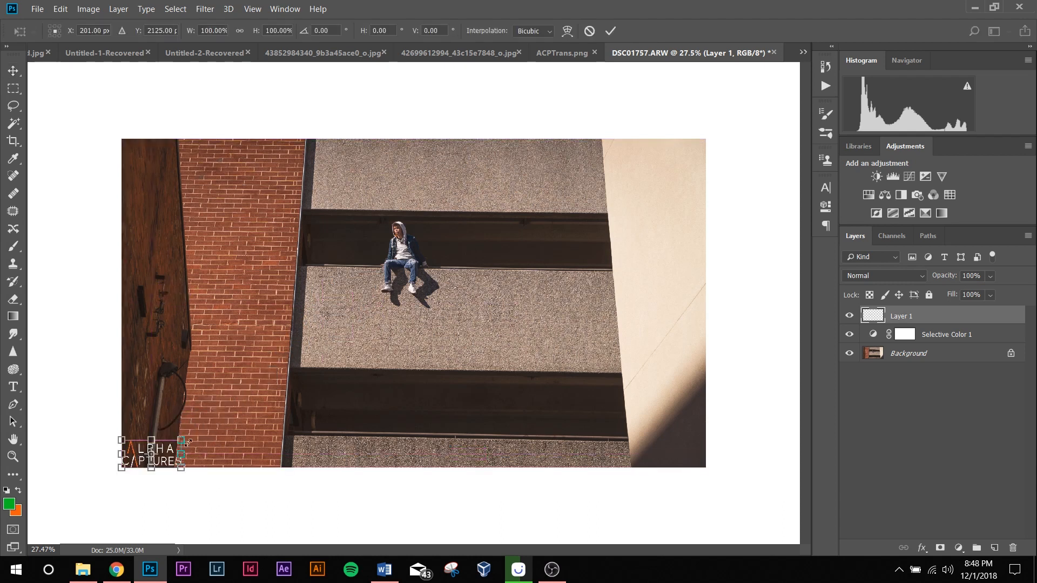
left_click_drag(182, 440, 160, 457)
key("Return")
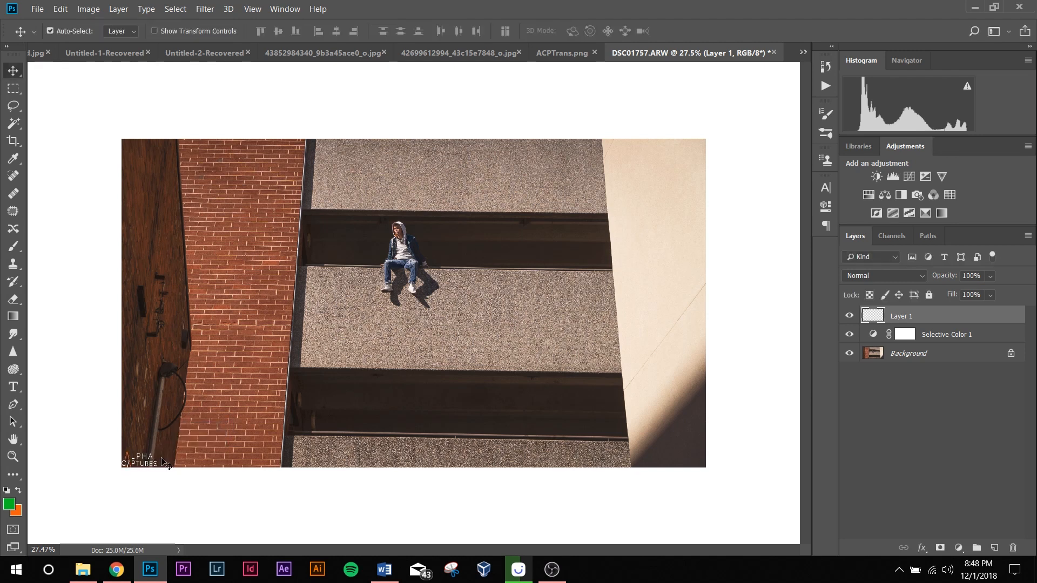
Step: Nudge the logo up and to the right to leave a small margin from the photo's lower-left corner
key("Up")
key("Up")
key("Up")
key("Up")
key("Up")
key("Up")
key("Up")
key("Up")
key("Up")
key("Up")
key("Up")
key("Up")
key("Up")
key("Up")
key("Up")
key("Right")
key("Right")
key("Right")
key("Right")
key("Right")
key("Right")
key("Right")
key("Right")
key("Right")
key("Right")
key("Right")
key("Right")
key("Right")
key("Right")
key("Right")
key("Right")
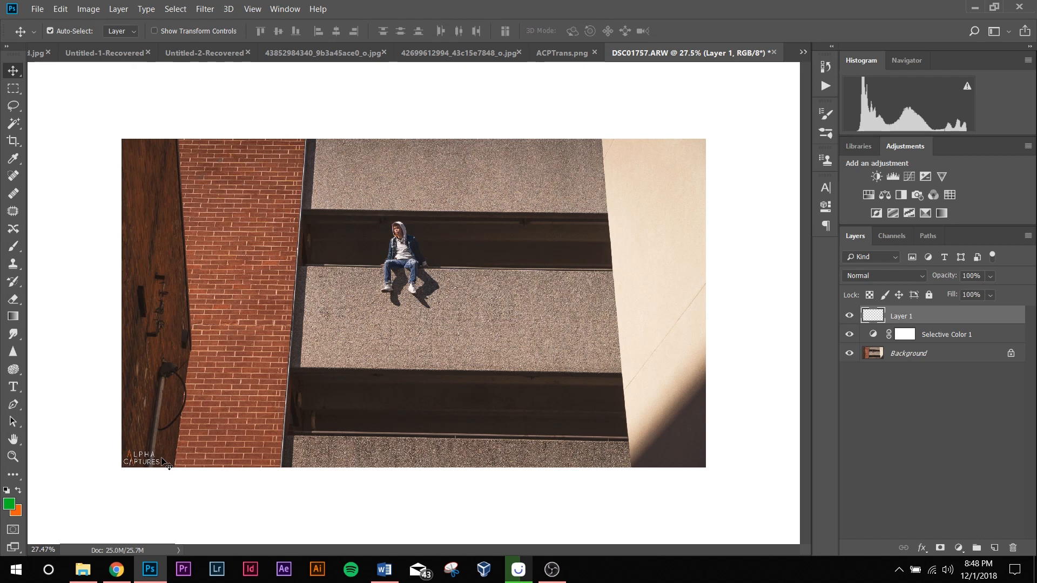
key("Up")
key("Up")
key("Up")
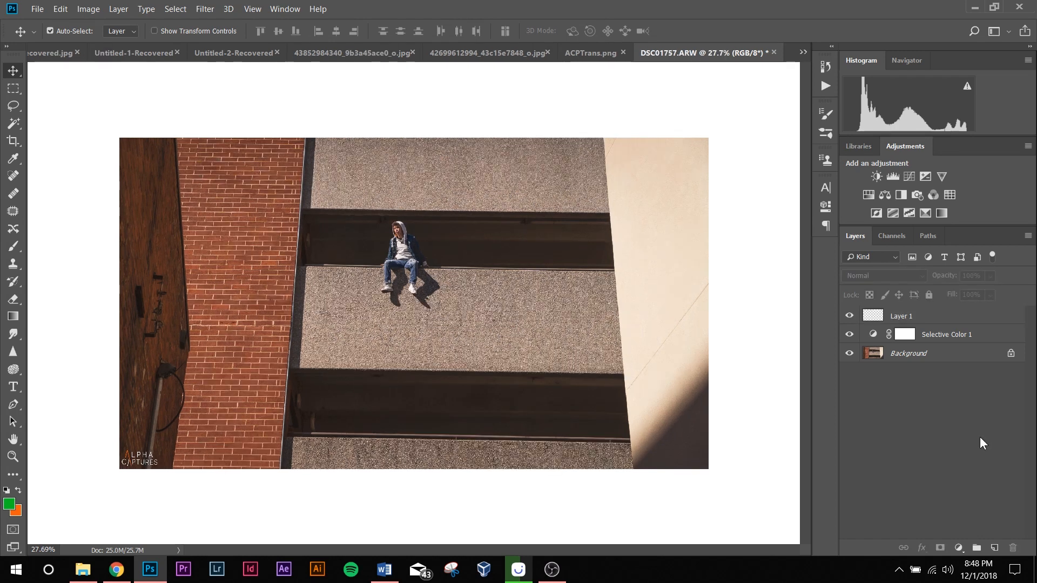